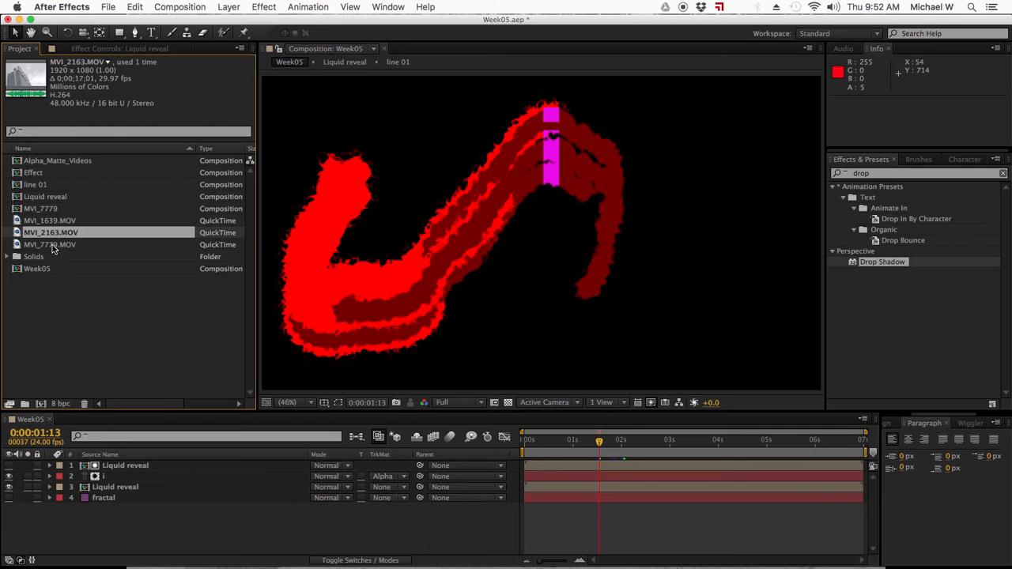
# Preview the footage clips MVI_1639.MOV, MVI_2163.MOV and MVI_7779.MOV, and close the footage viewer.
pyautogui.doubleClick(48, 221)
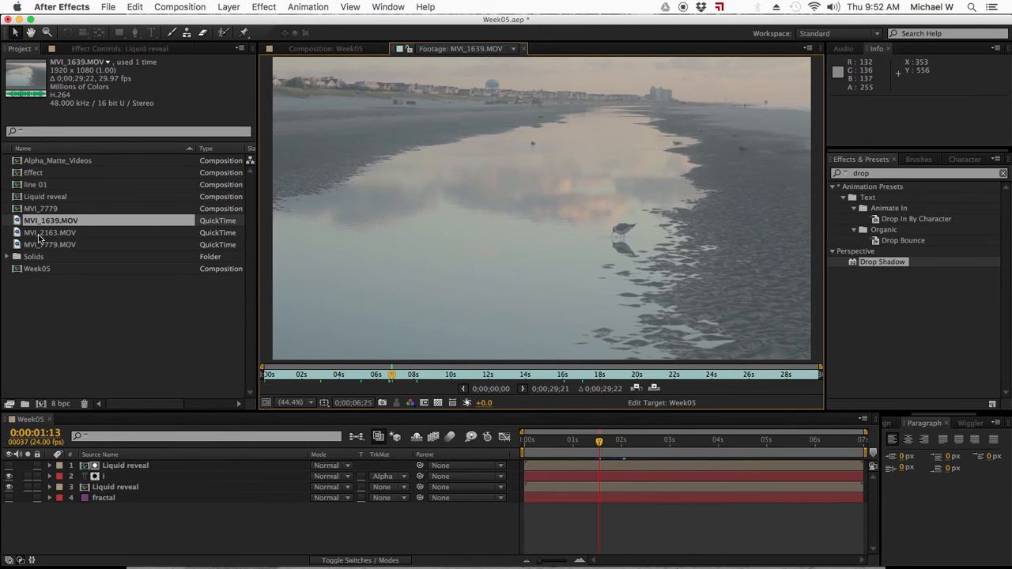
pyautogui.doubleClick(38, 234)
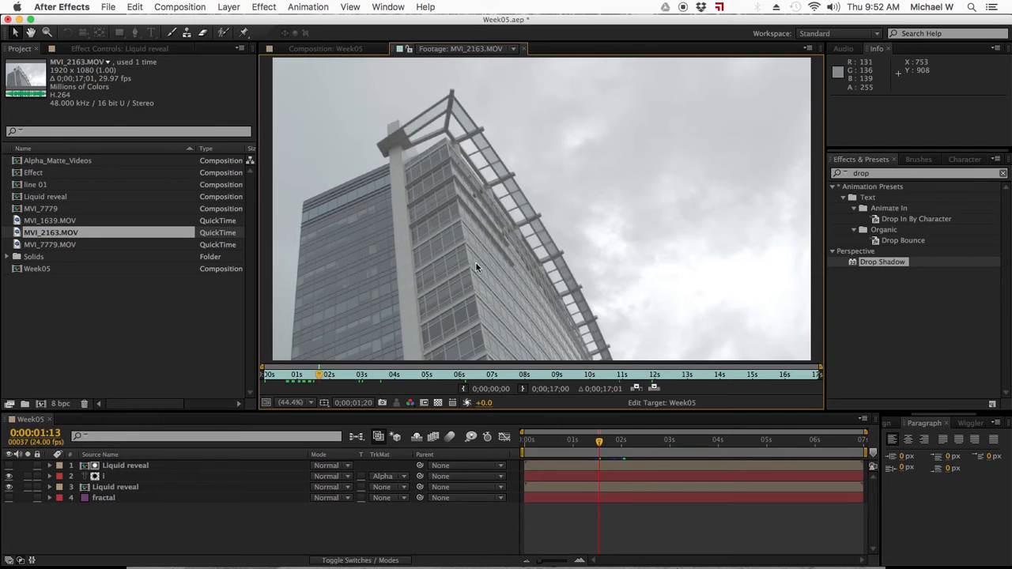
pyautogui.doubleClick(57, 245)
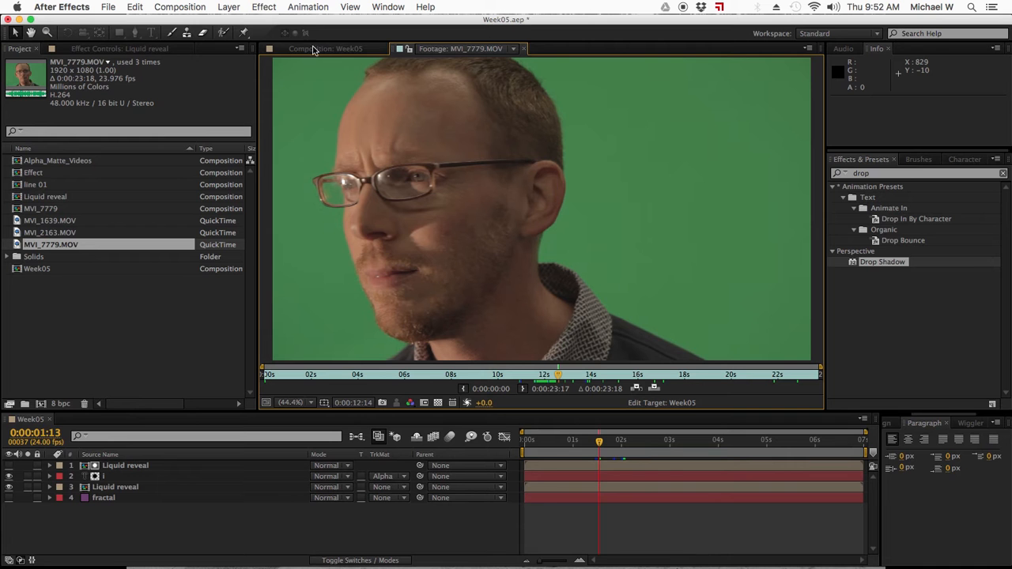
pyautogui.click(522, 49)
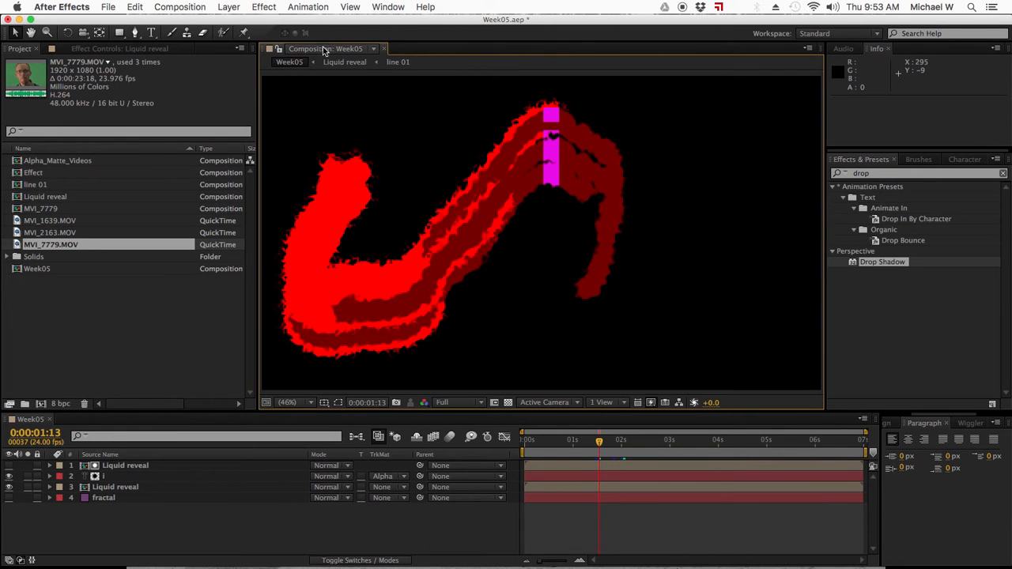
# Create a new composition from the MVI_7779.MOV footage so it matches the clip's settings.
pyautogui.click(158, 311)
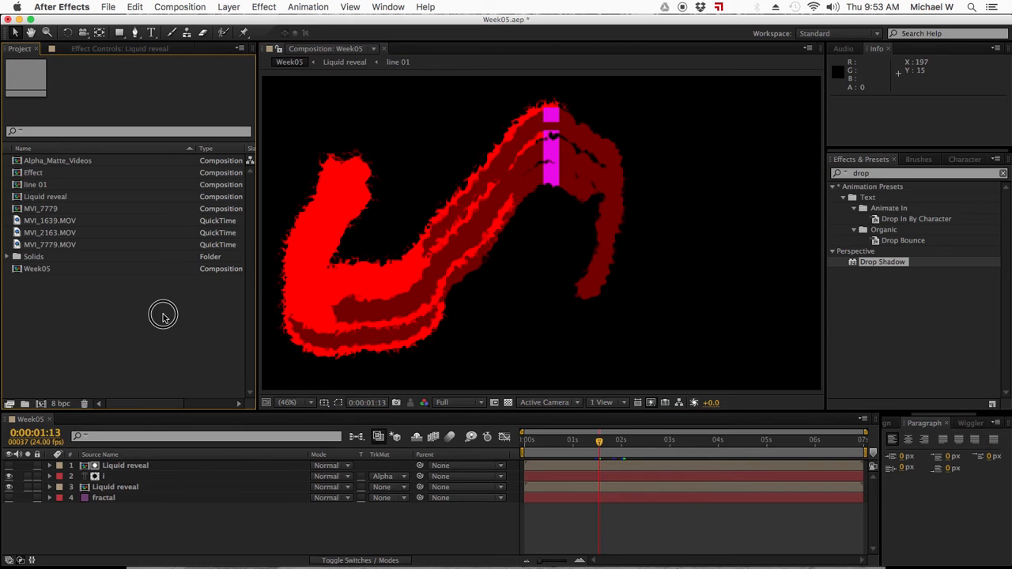
pyautogui.click(49, 245)
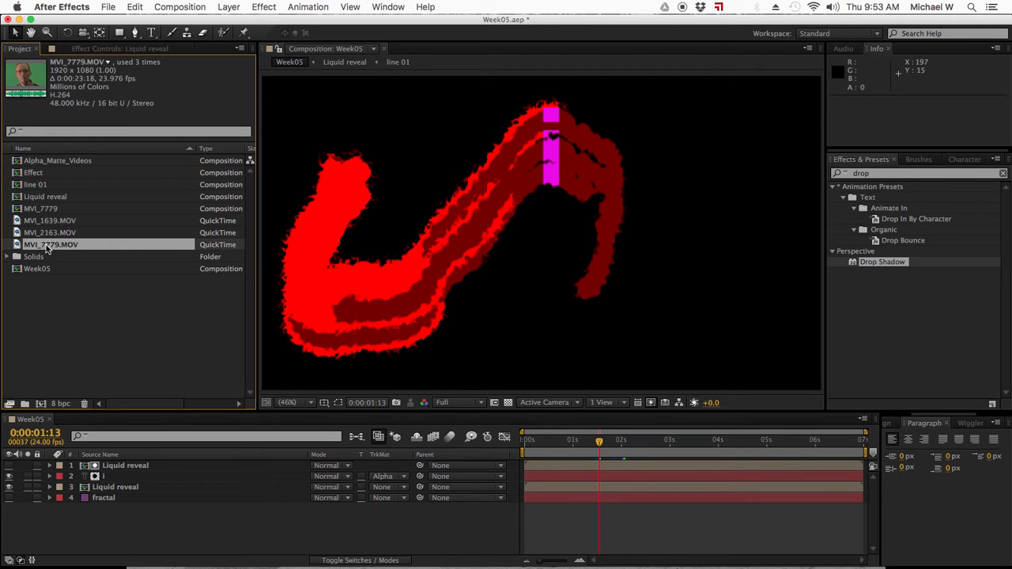
pyautogui.moveTo(46, 244); pyautogui.dragTo(41, 404)
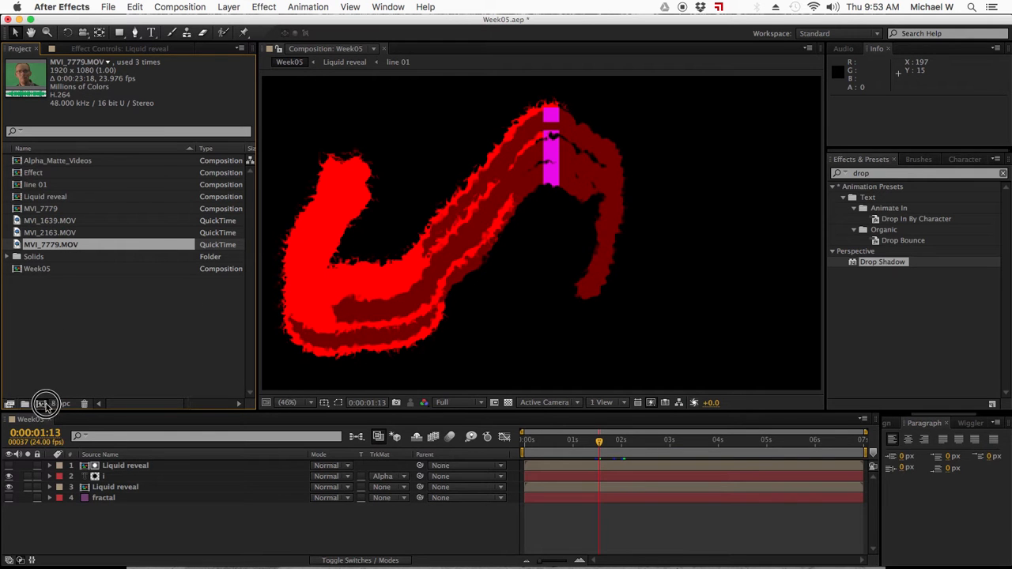
pyautogui.moveTo(40, 404); pyautogui.dragTo(40, 404)
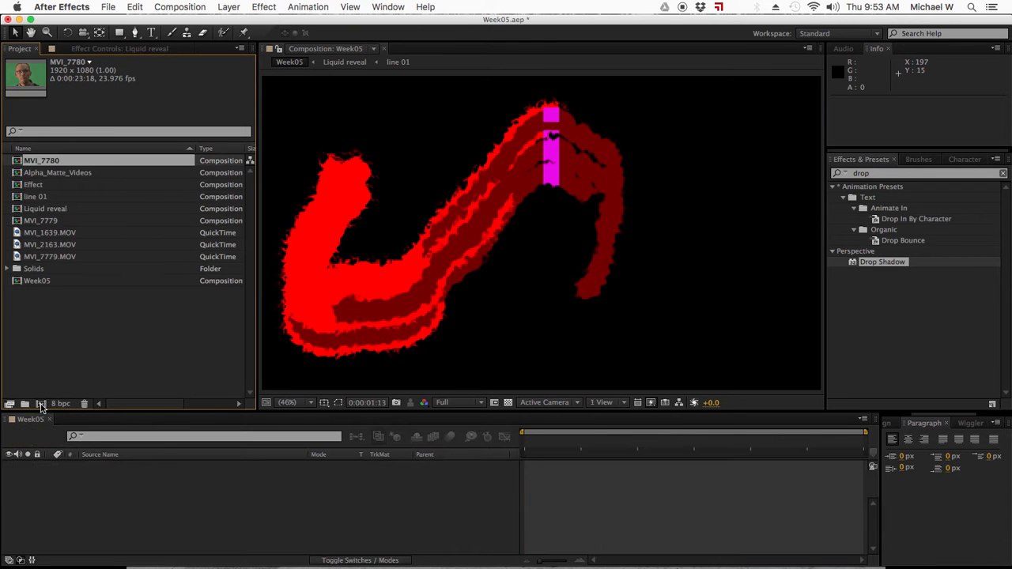
# Trim the start of the MVI_7779.MOV layer at 0:00:06:22 and move the layer to the beginning of the composition.
pyautogui.click(540, 452)
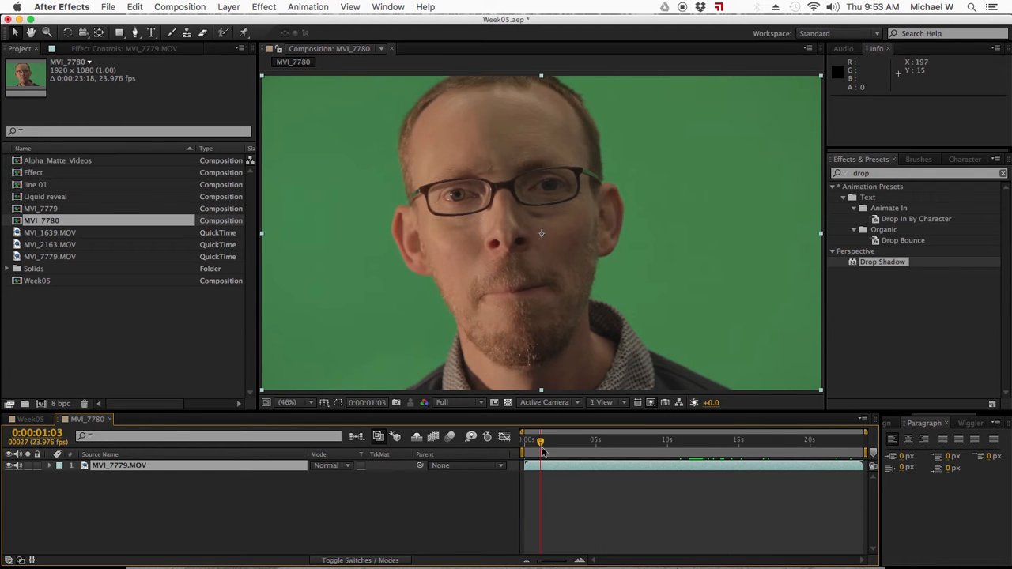
pyautogui.moveTo(543, 452); pyautogui.dragTo(610, 451)
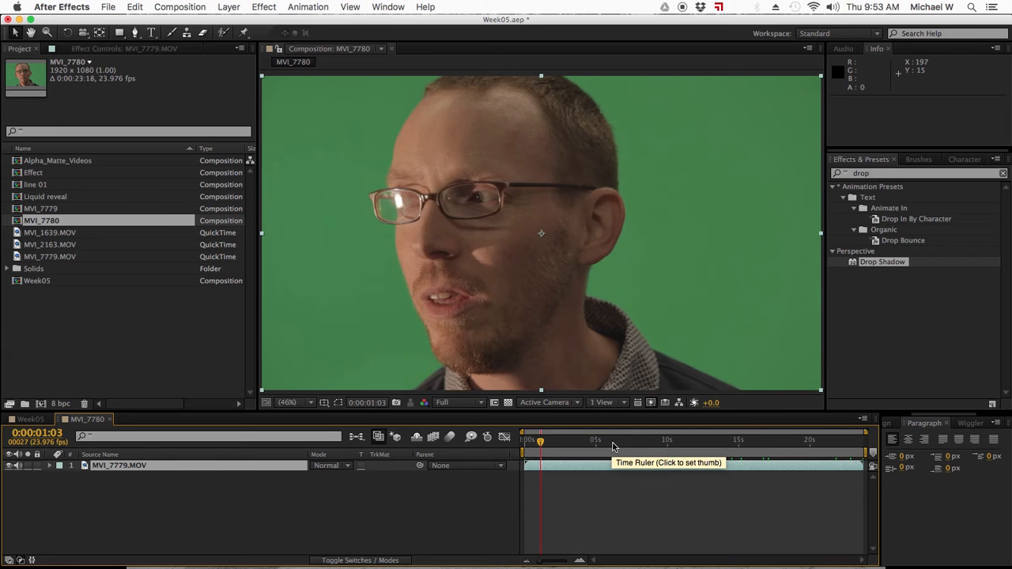
pyautogui.click(622, 441)
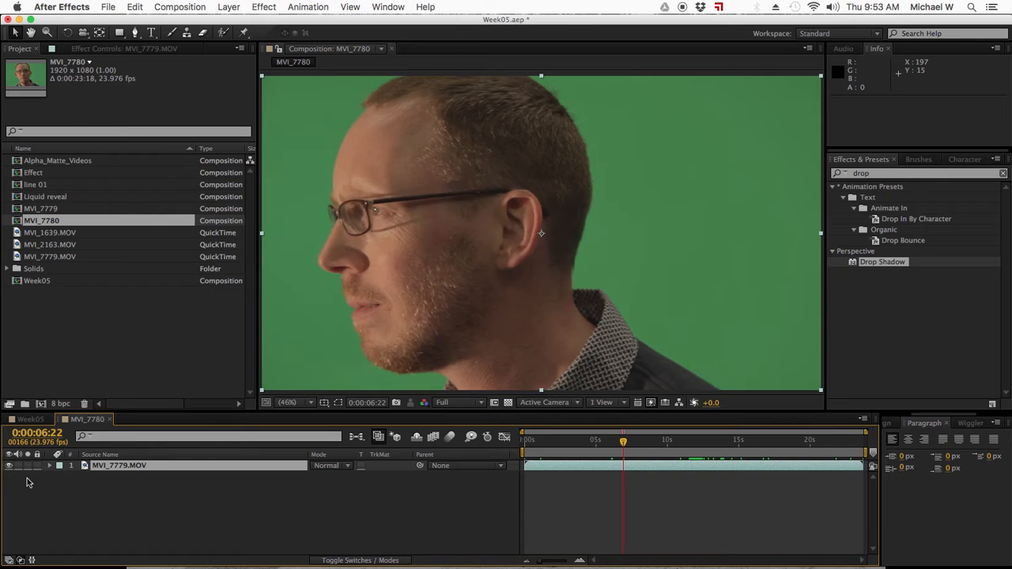
pyautogui.click(613, 466)
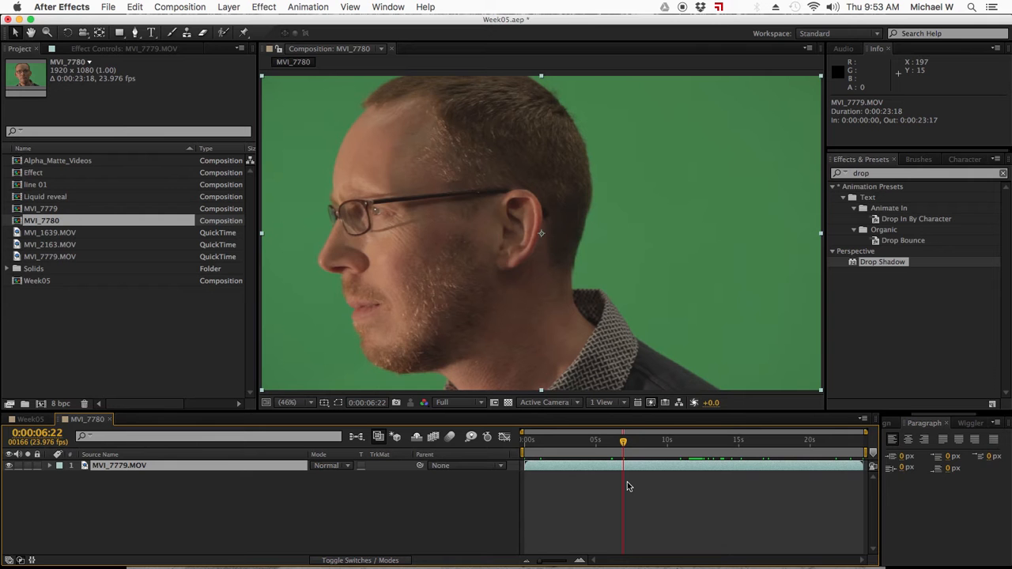
pyautogui.hotkey('alt', '[')
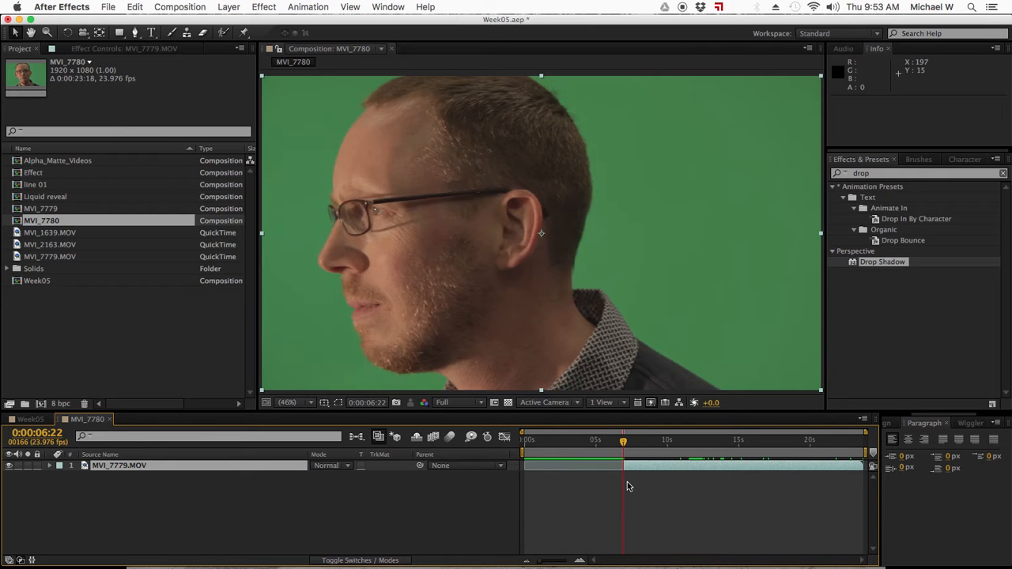
pyautogui.moveTo(523, 440); pyautogui.dragTo(507, 444)
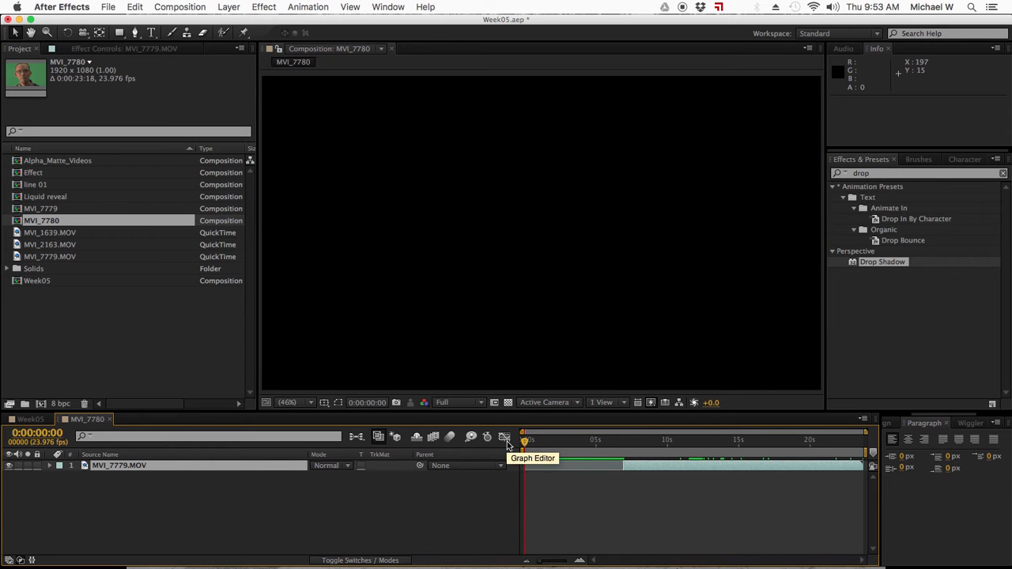
pyautogui.press('[')
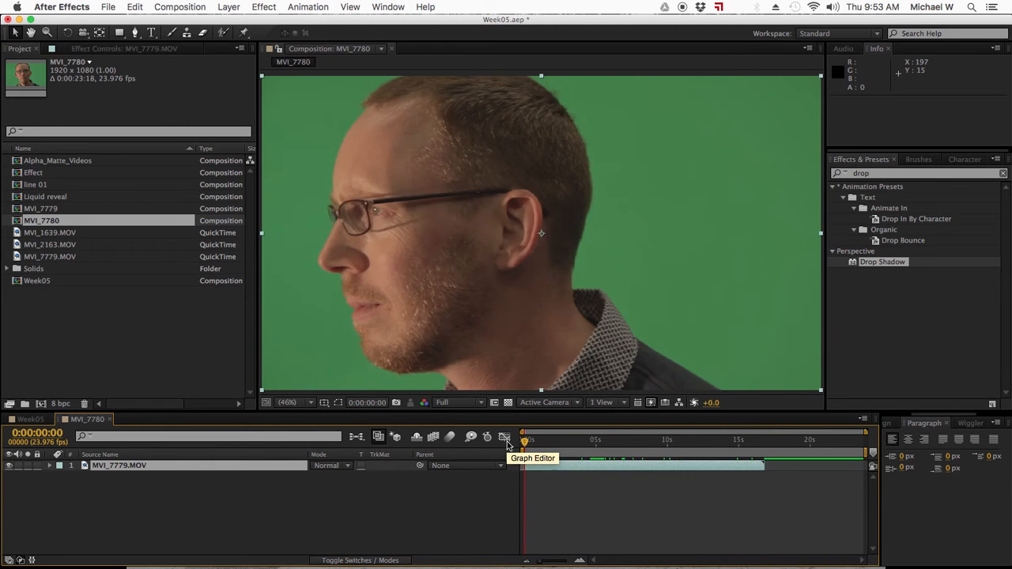
# Try moving the trimmed layer's start to 0:00:10:21 and return it to the beginning of the composition.
pyautogui.click(680, 448)
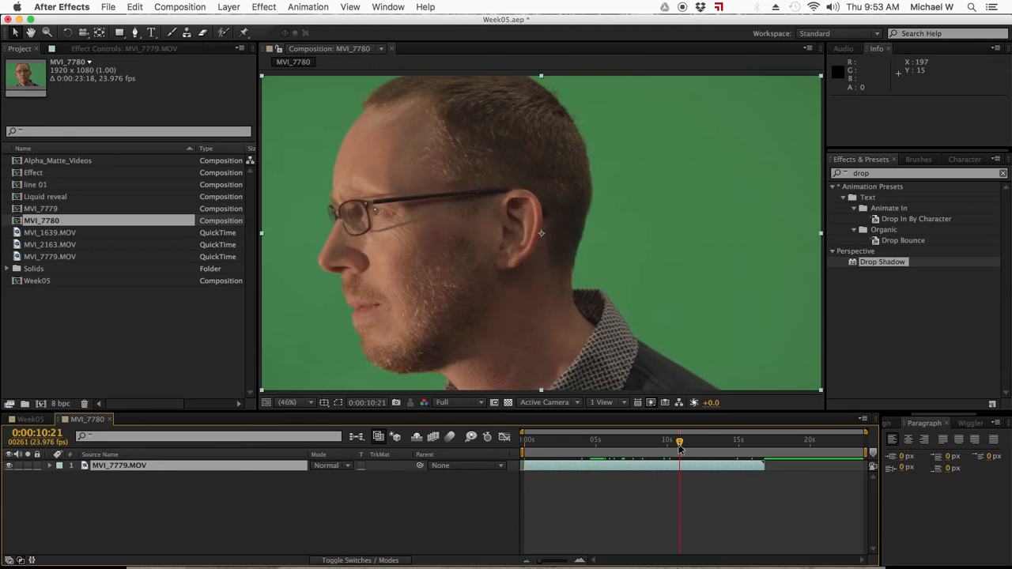
pyautogui.press(']')
pyautogui.press('[')
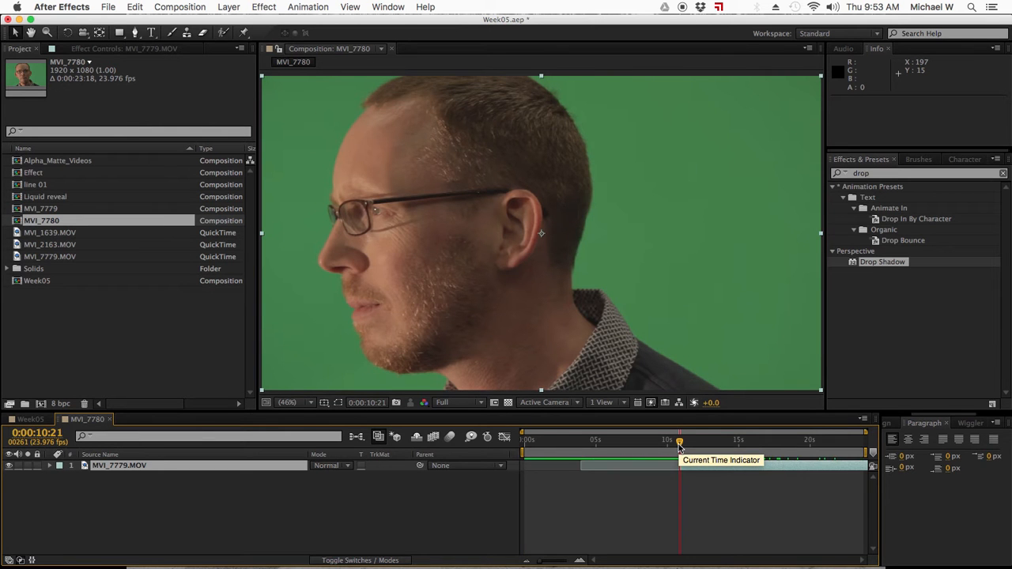
pyautogui.click(525, 441)
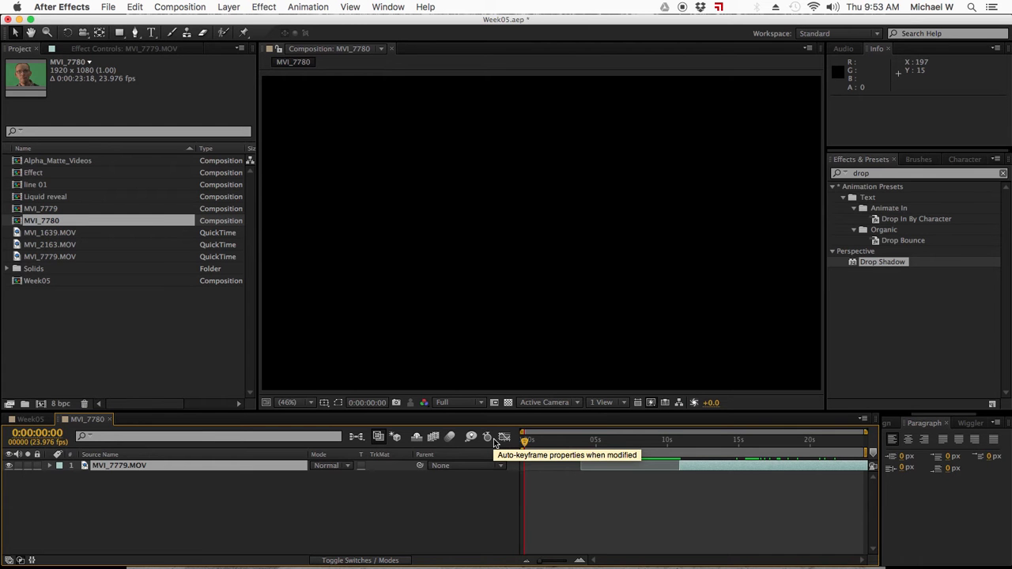
pyautogui.press('[')
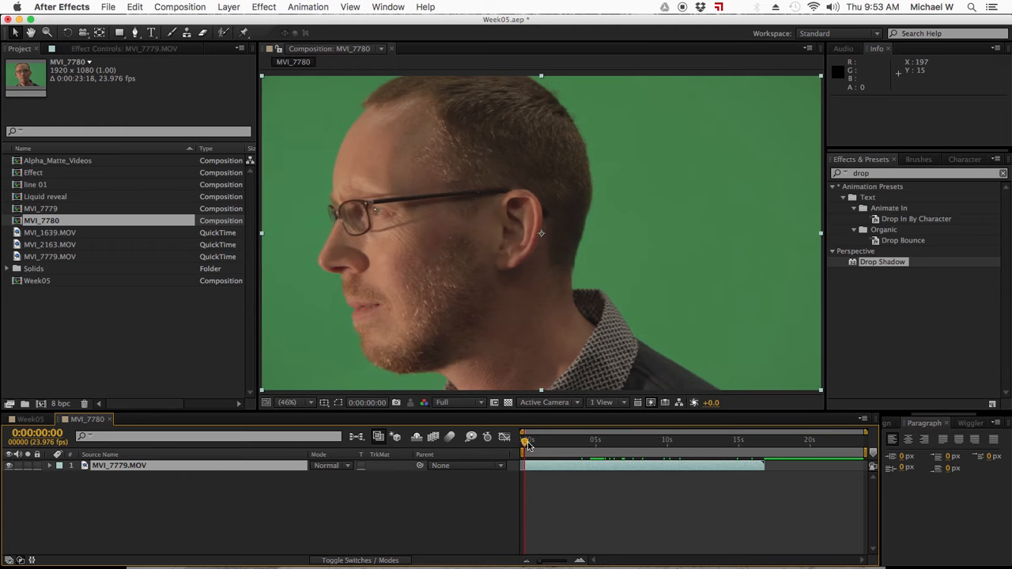
# Trim the start of the MVI_7779.MOV layer further at 0:00:04:11 and shift it back to 0:00:00:00.
pyautogui.moveTo(527, 444); pyautogui.dragTo(590, 447)
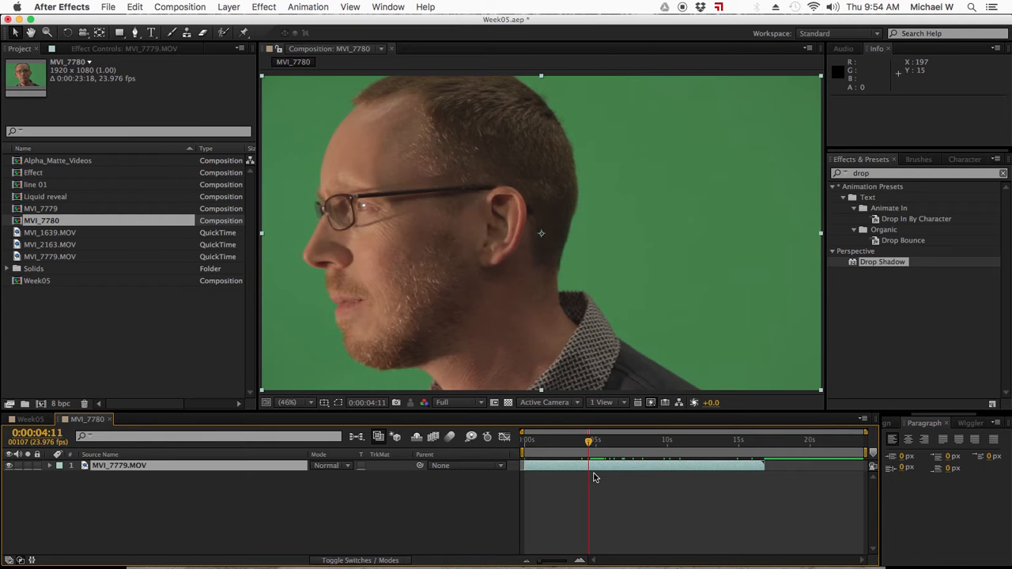
pyautogui.hotkey('alt', '[')
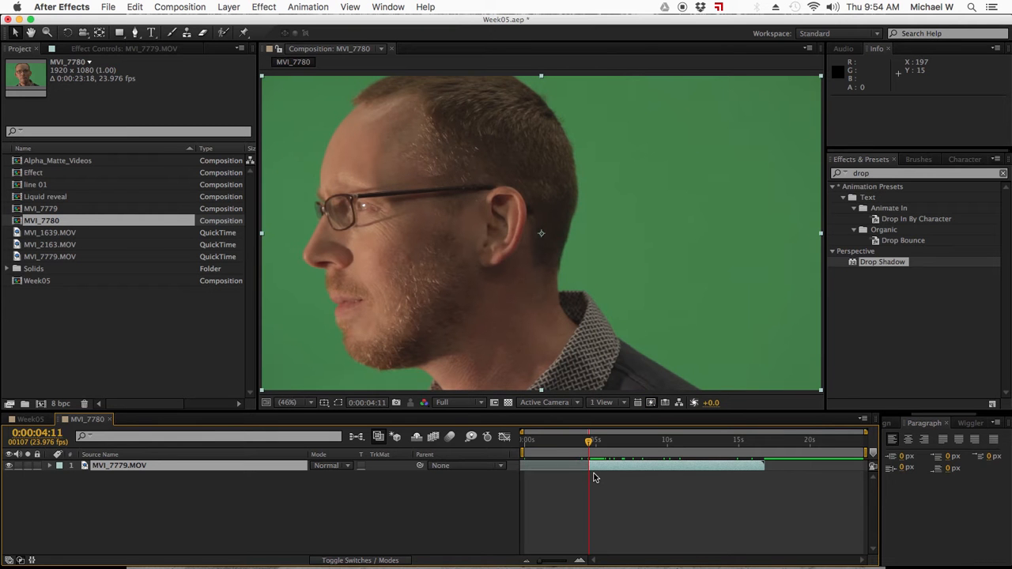
pyautogui.moveTo(551, 445); pyautogui.dragTo(517, 449)
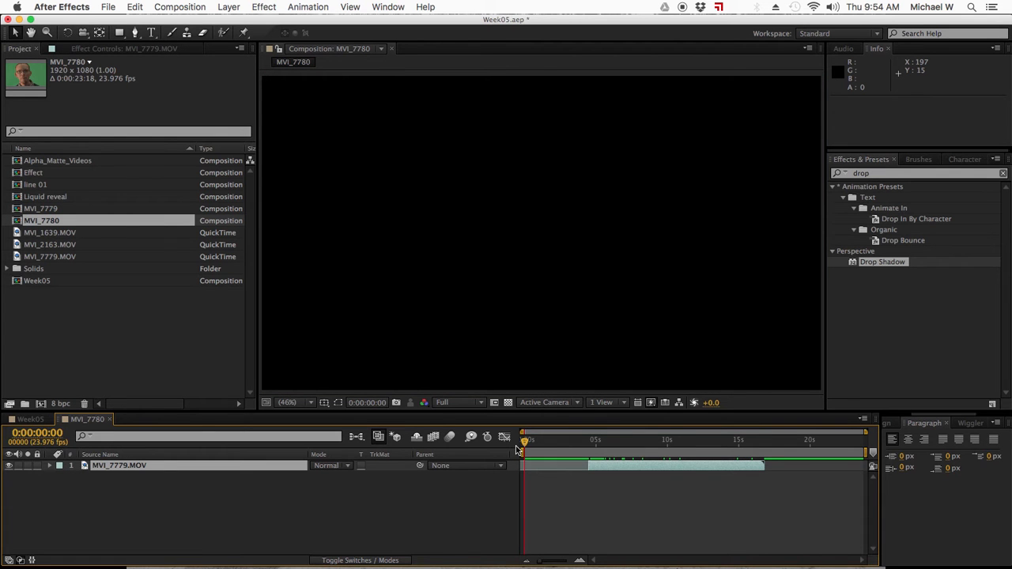
pyautogui.press('[')
# Trim the end of the MVI_7779.MOV layer at 0:00:05:16, return to the first frame and save the project.
pyautogui.moveTo(561, 443); pyautogui.dragTo(606, 444)
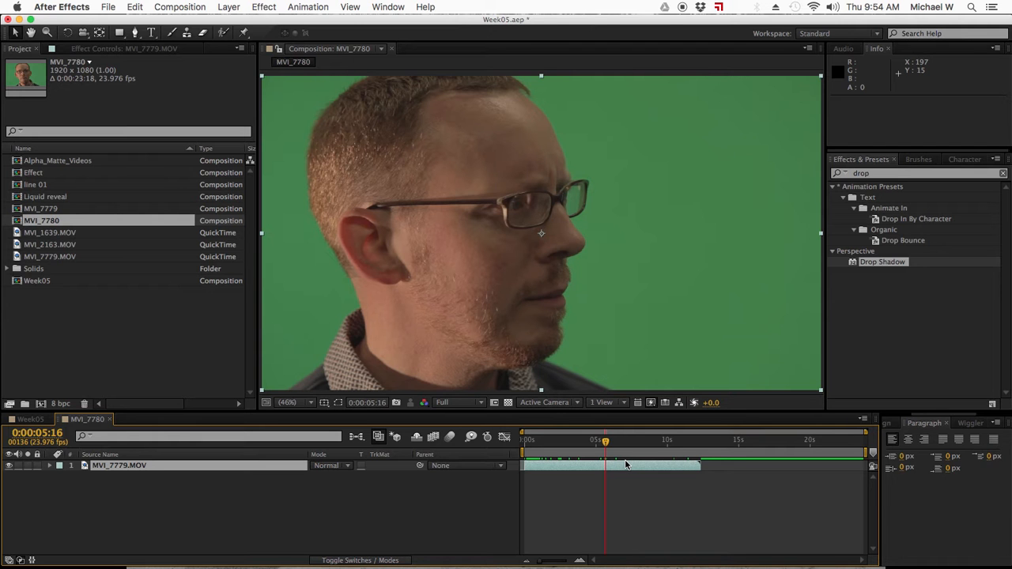
pyautogui.hotkey('alt', ']')
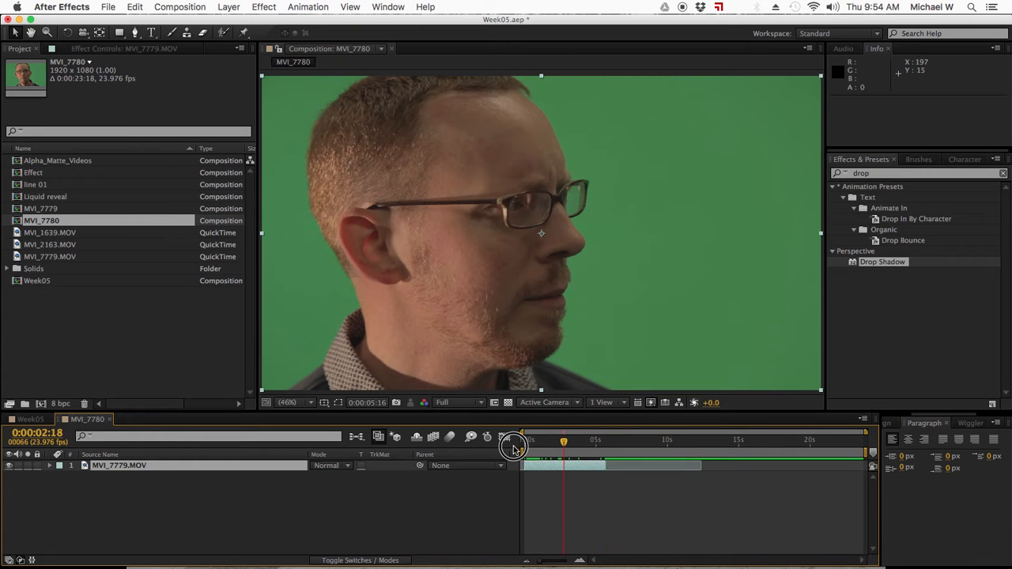
pyautogui.click(510, 447)
pyautogui.press('super+s')
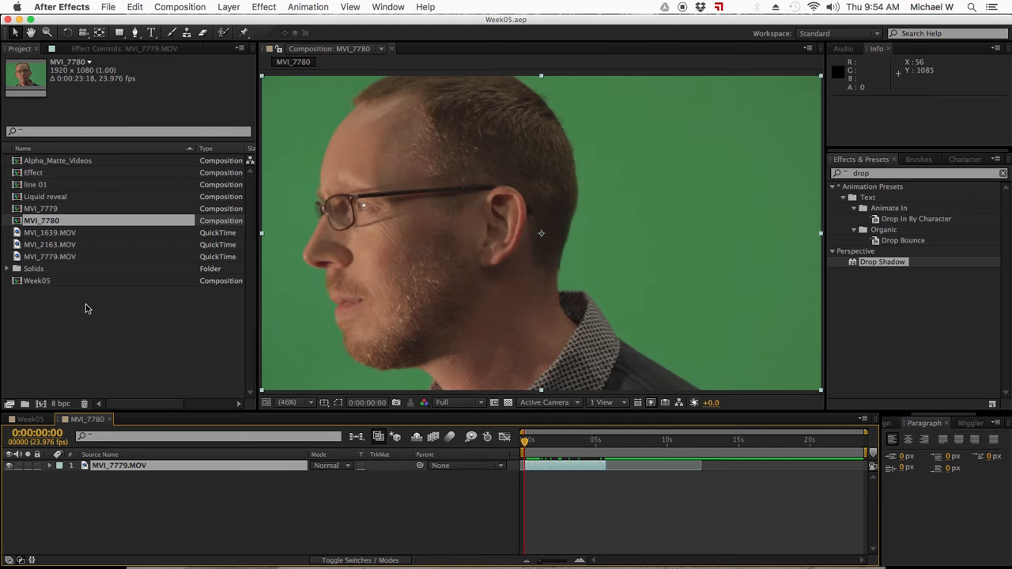
# Find the Keylight (1.2) effect and apply it to the MVI_7779.MOV layer.
pyautogui.click(45, 233)
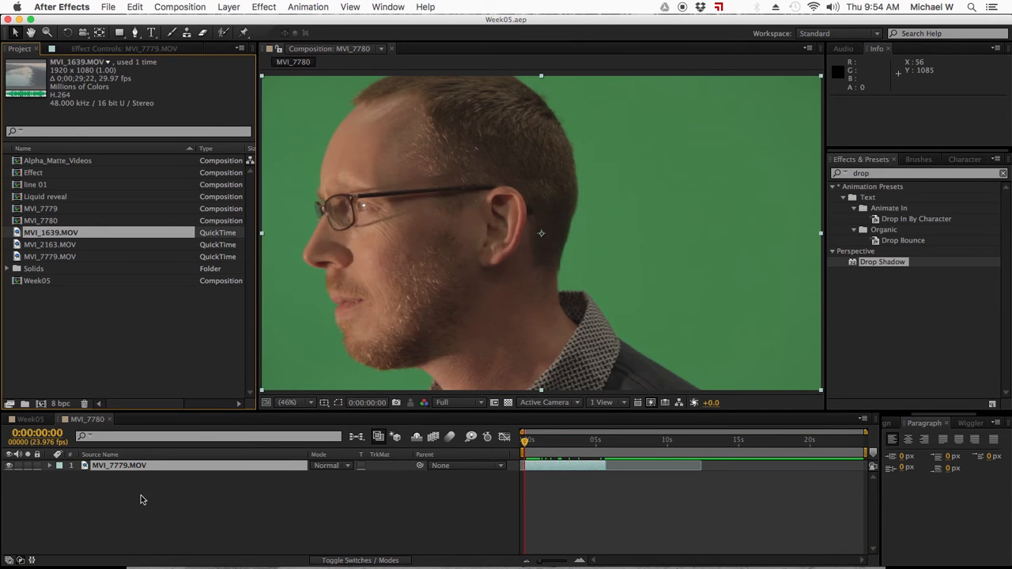
pyautogui.click(138, 529)
pyautogui.click(125, 467)
pyautogui.click(871, 173)
pyautogui.write('keyli')
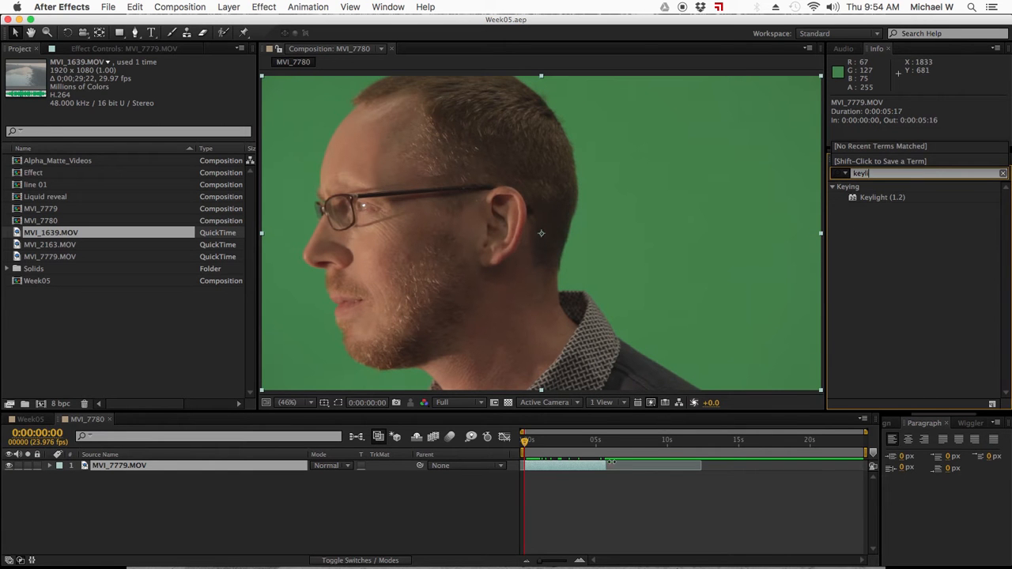
pyautogui.doubleClick(882, 197)
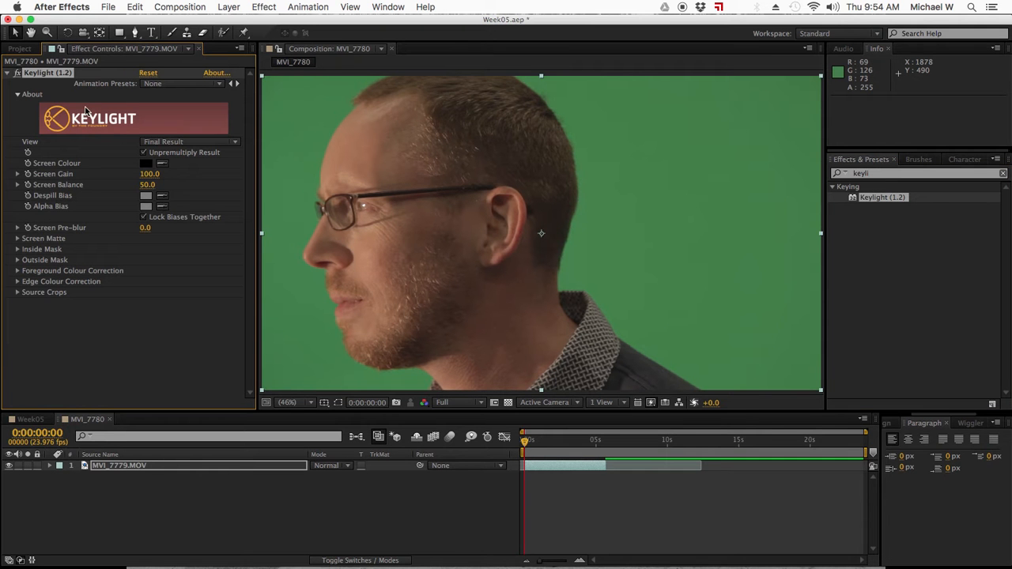
# Sample the green backdrop as Keylight's Screen Colour and set its view to Screen Matte.
pyautogui.click(162, 163)
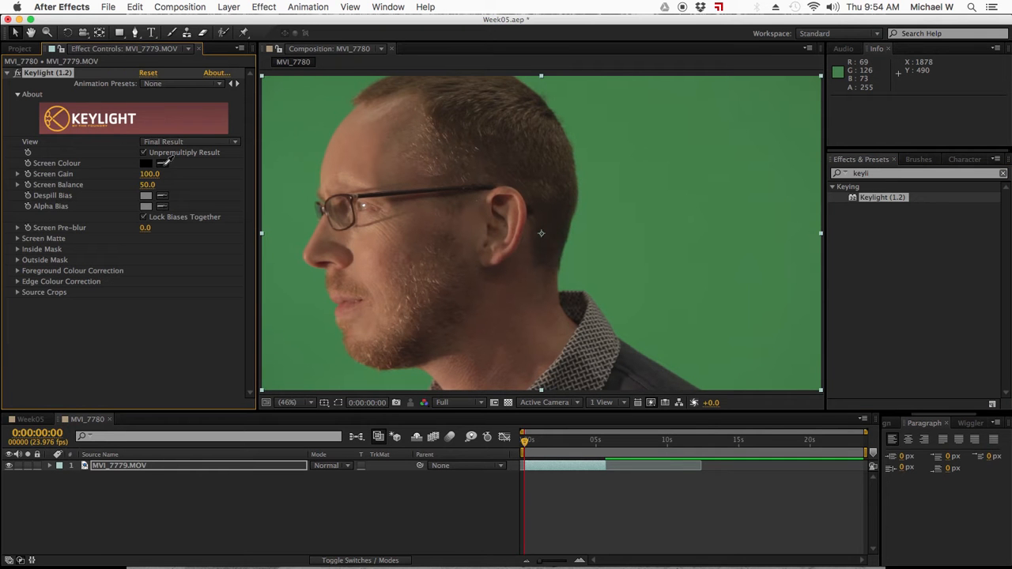
pyautogui.click(307, 215)
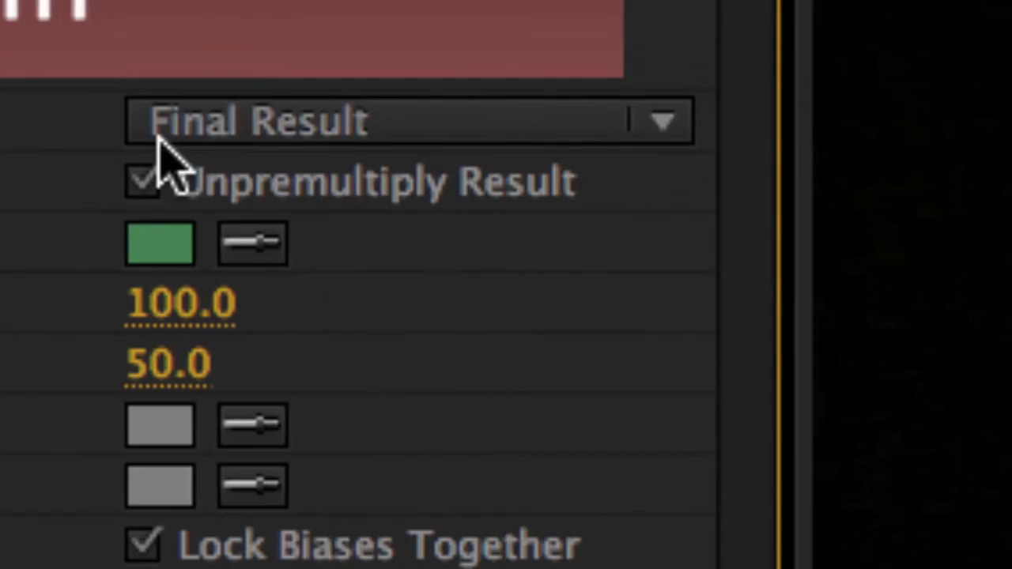
pyautogui.click(2, 143)
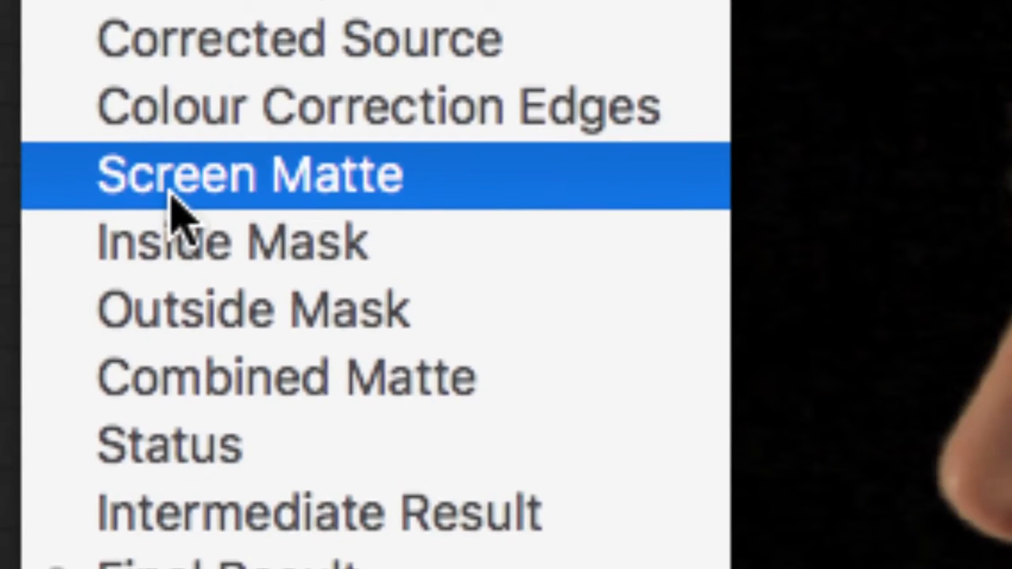
pyautogui.click(170, 196)
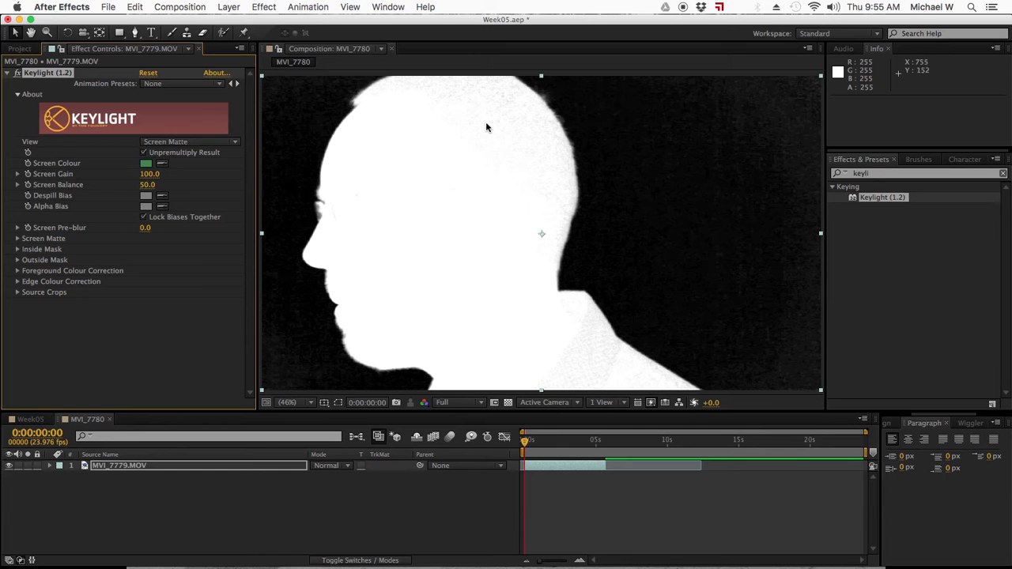
# Try a Screen Gain of 110 in Keylight and undo the change.
pyautogui.click(149, 173)
pyautogui.write('110')
pyautogui.press('Return')
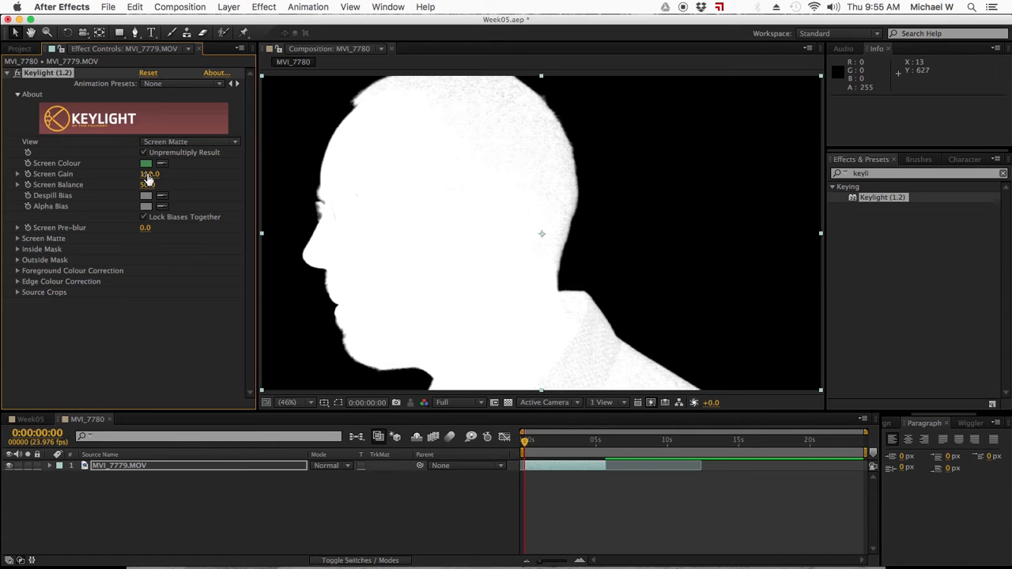
pyautogui.press('super+z')
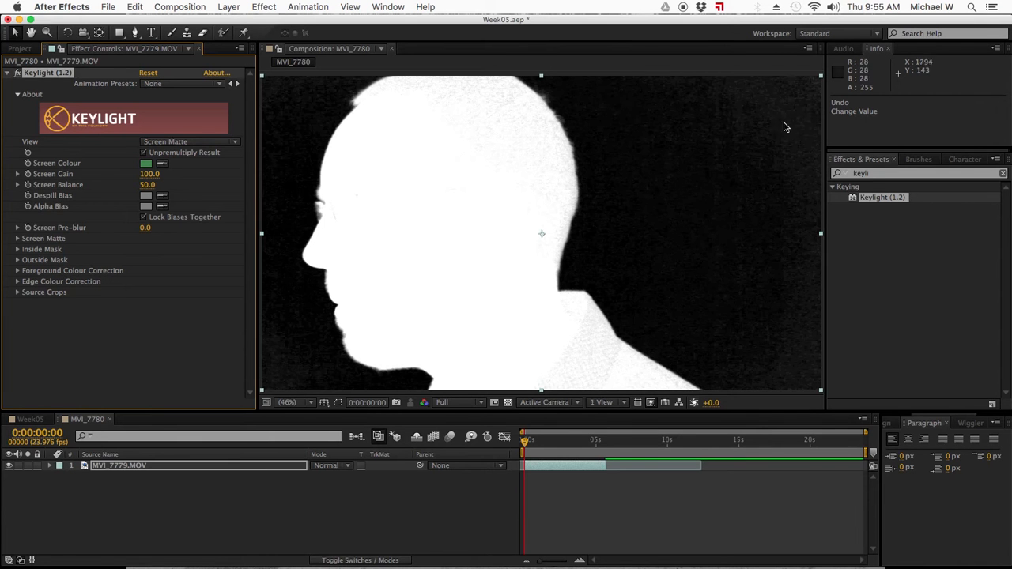
# Set Keylight's Screen Gain to 115 to clean up the background of the matte.
pyautogui.click(150, 174)
pyautogui.write('115')
pyautogui.press('Return')
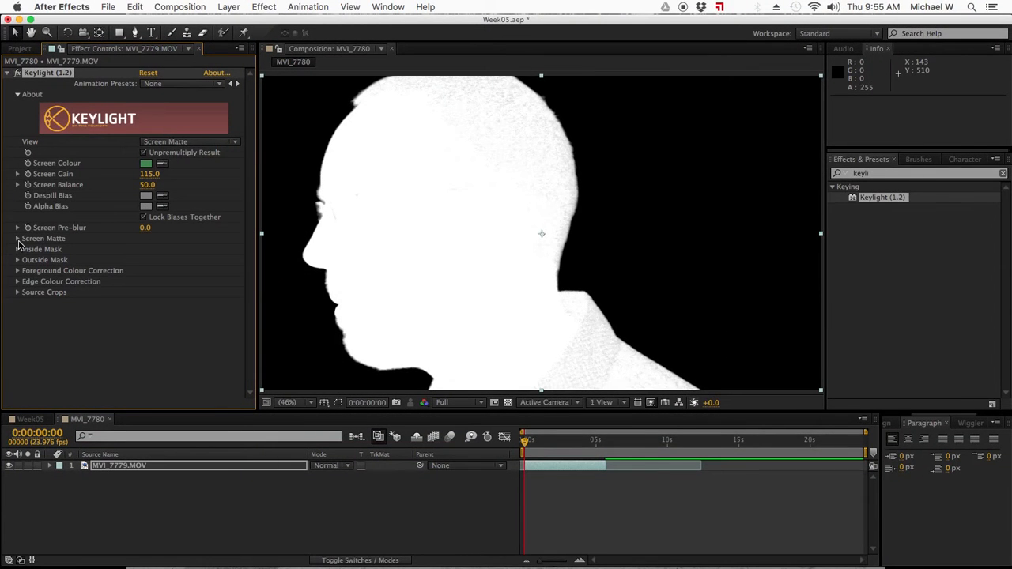
# Set Keylight's Clip White to 80 under Screen Matte, switch its view to Final Result and deselect the layer.
pyautogui.click(17, 238)
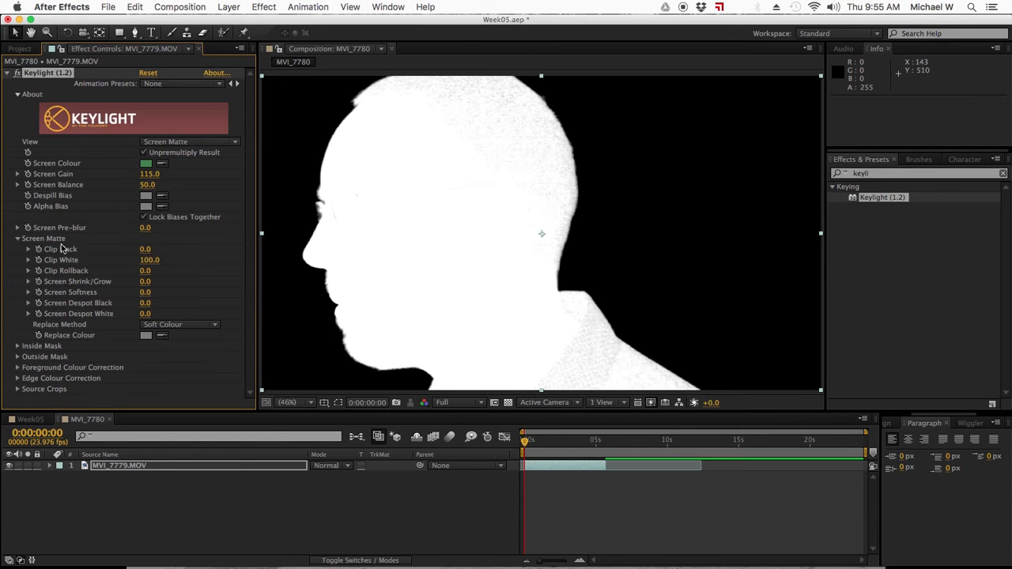
pyautogui.moveTo(149, 260); pyautogui.dragTo(137, 268)
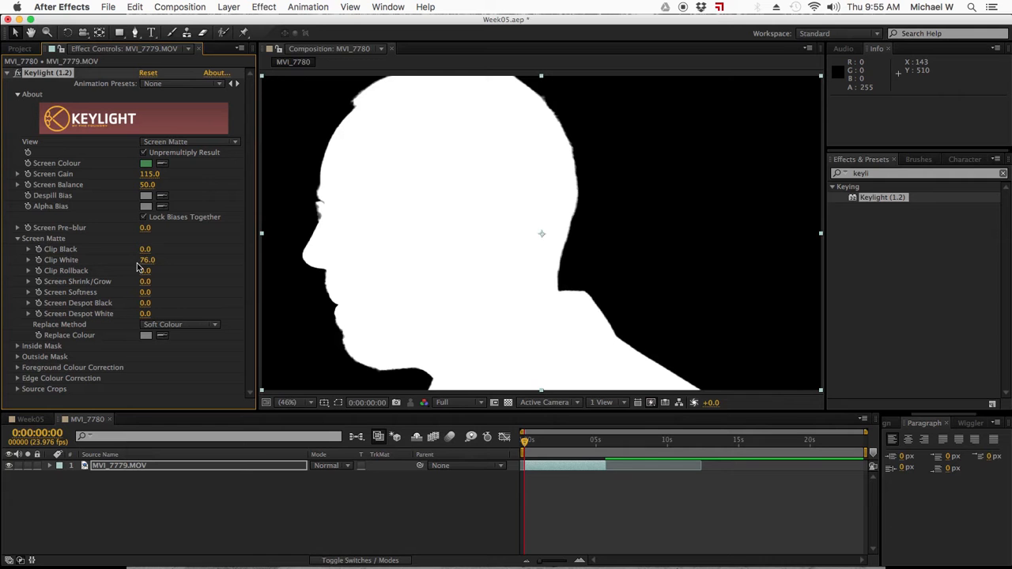
pyautogui.moveTo(147, 262); pyautogui.dragTo(219, 256)
pyautogui.click(191, 144)
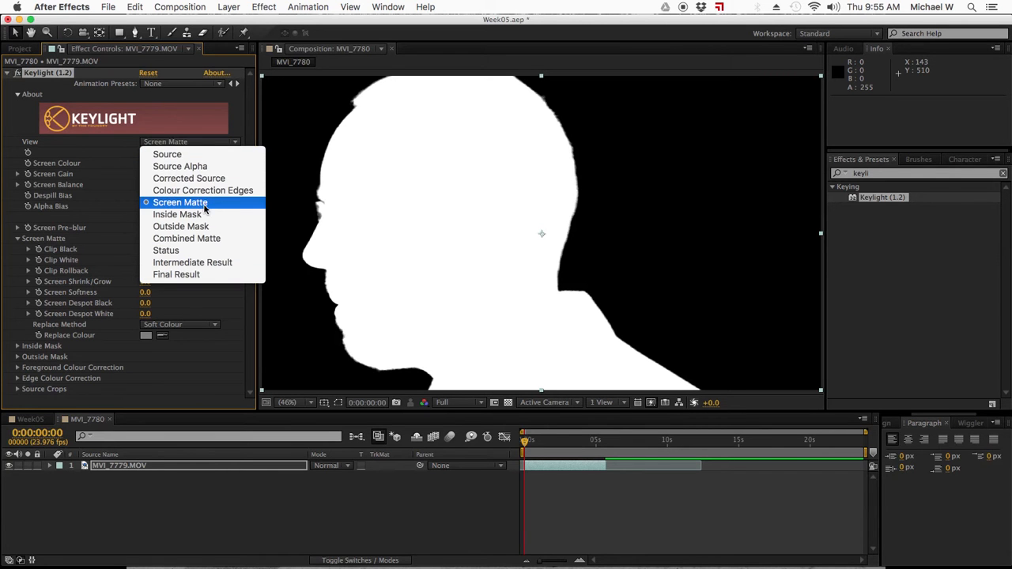
pyautogui.click(195, 276)
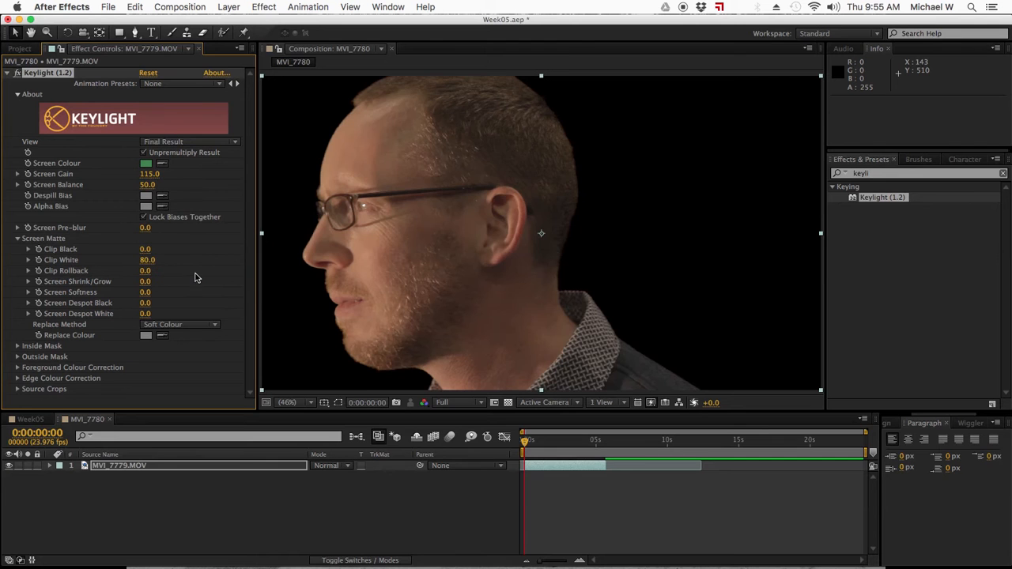
pyautogui.click(226, 515)
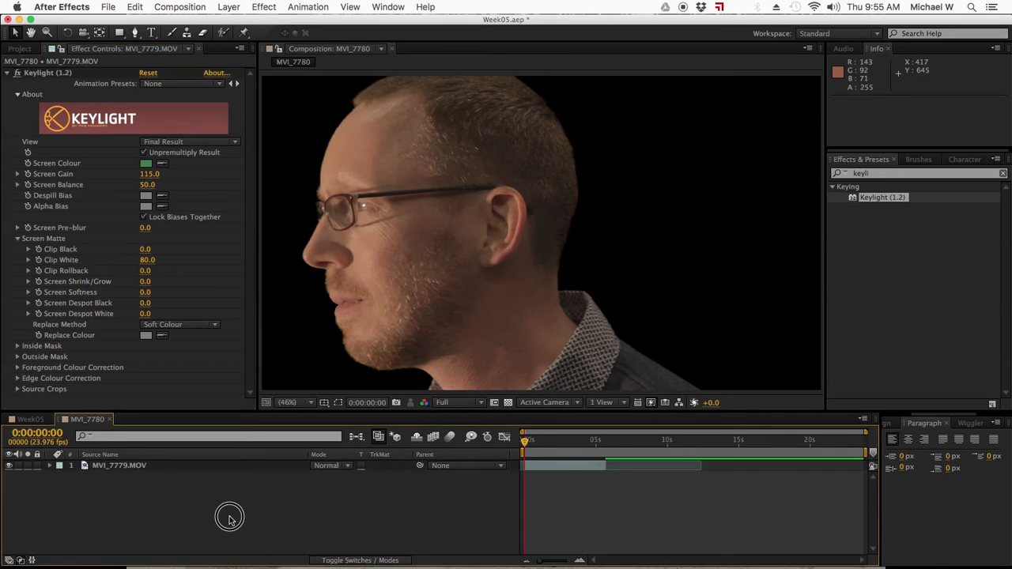
# Save the project and add the MVI_2163.MOV footage to the MVI_7780 composition beneath the MVI_7779.MOV layer.
pyautogui.click(14, 50)
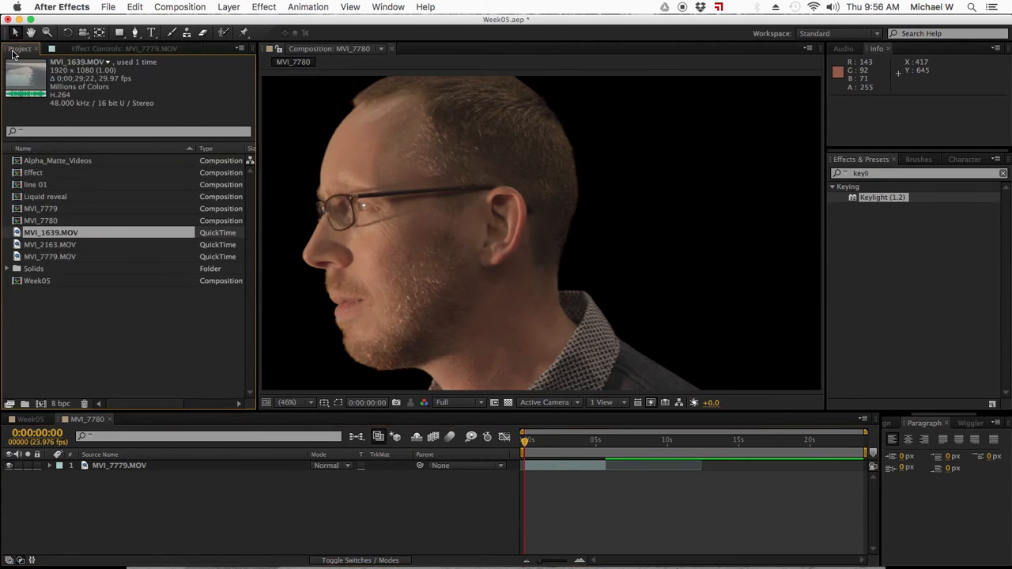
pyautogui.press('cmd+s')
pyautogui.click(45, 247)
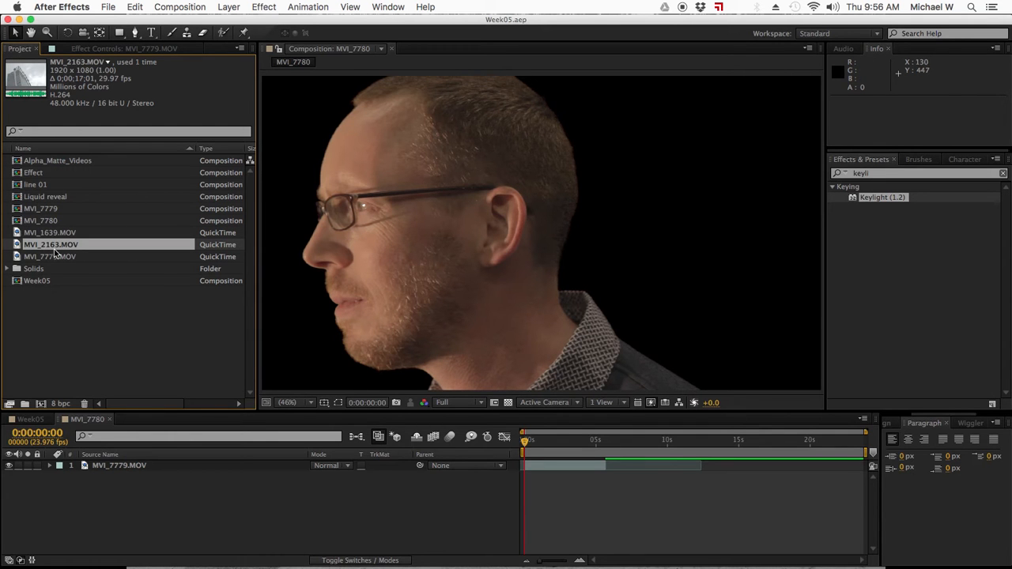
pyautogui.moveTo(45, 250); pyautogui.dragTo(95, 399)
pyautogui.moveTo(115, 488); pyautogui.dragTo(111, 479)
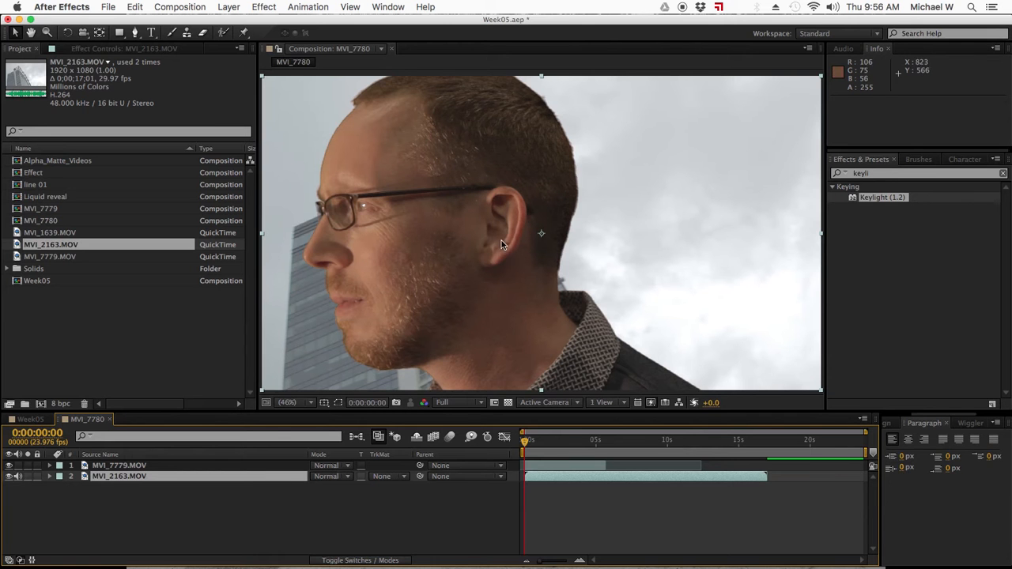
# Set the MVI_2163.MOV layer's track matte to Alpha Matte "MVI_7779.MOV".
pyautogui.click(135, 478)
pyautogui.click(397, 479)
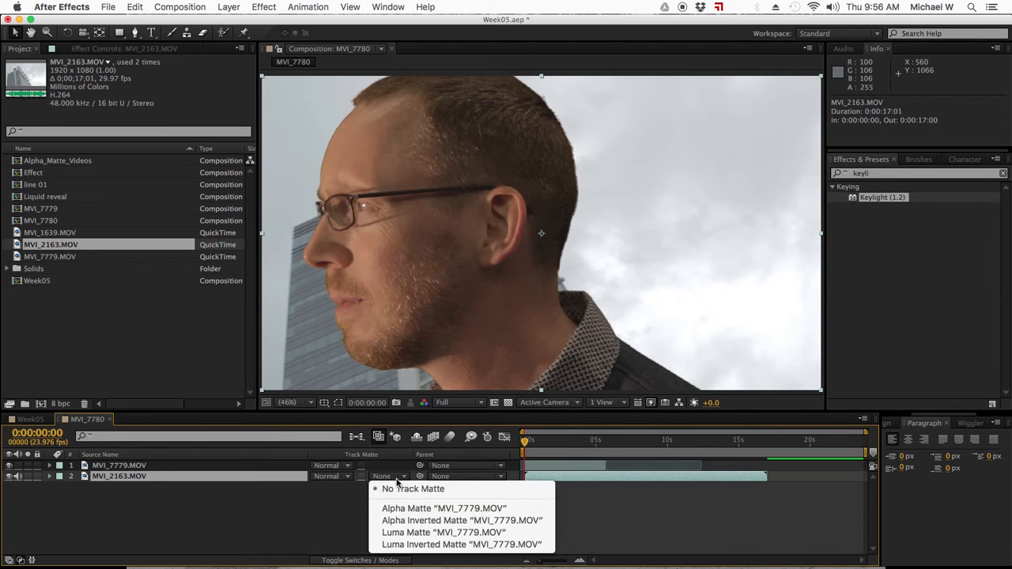
pyautogui.click(403, 505)
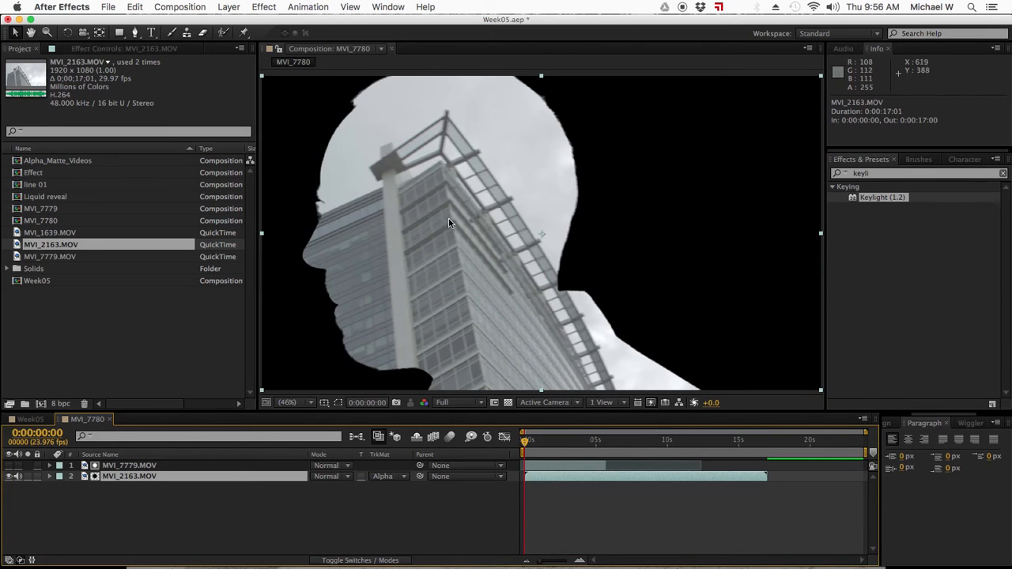
# Scale up the MVI_2163.MOV layer and set its position to 1119, 540 within the head silhouette.
pyautogui.press('p')
pyautogui.click(321, 488)
pyautogui.moveTo(321, 488); pyautogui.dragTo(363, 486)
pyautogui.press('s')
pyautogui.press('p')
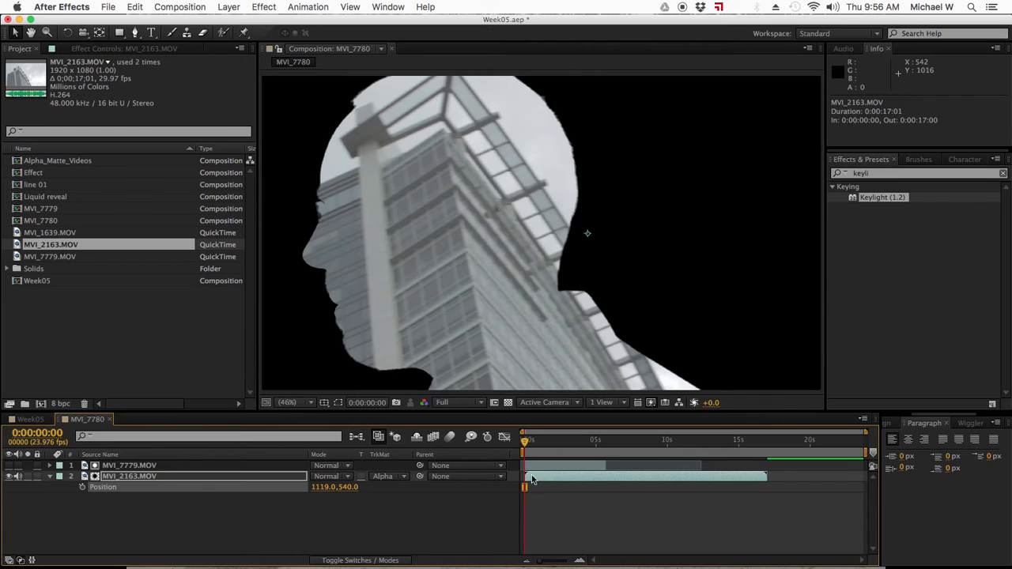
# Go to frame 0:00:00:01, duplicate the MVI_7779.MOV matte layer and make the top copy visible.
pyautogui.click(526, 446)
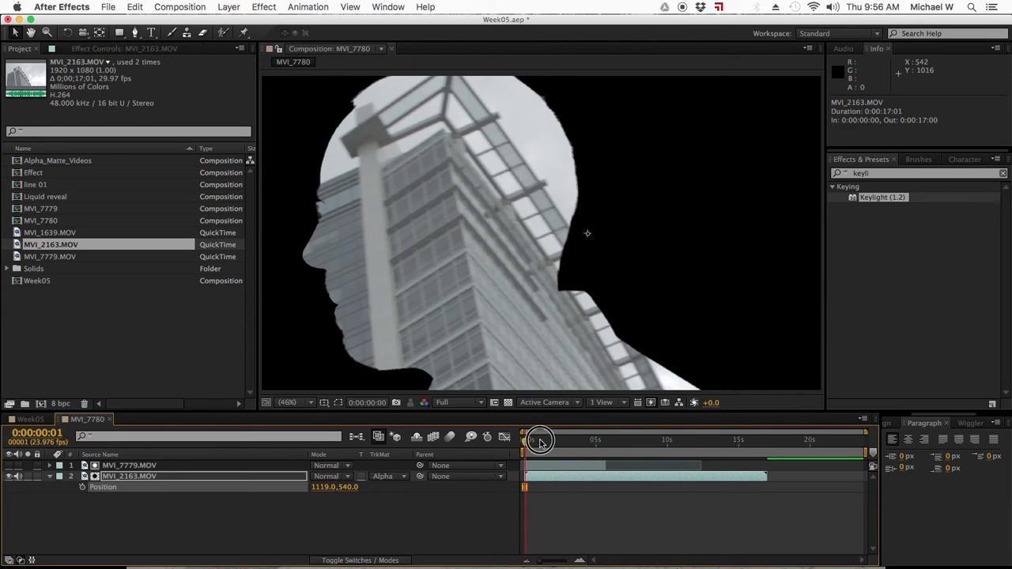
pyautogui.click(544, 466)
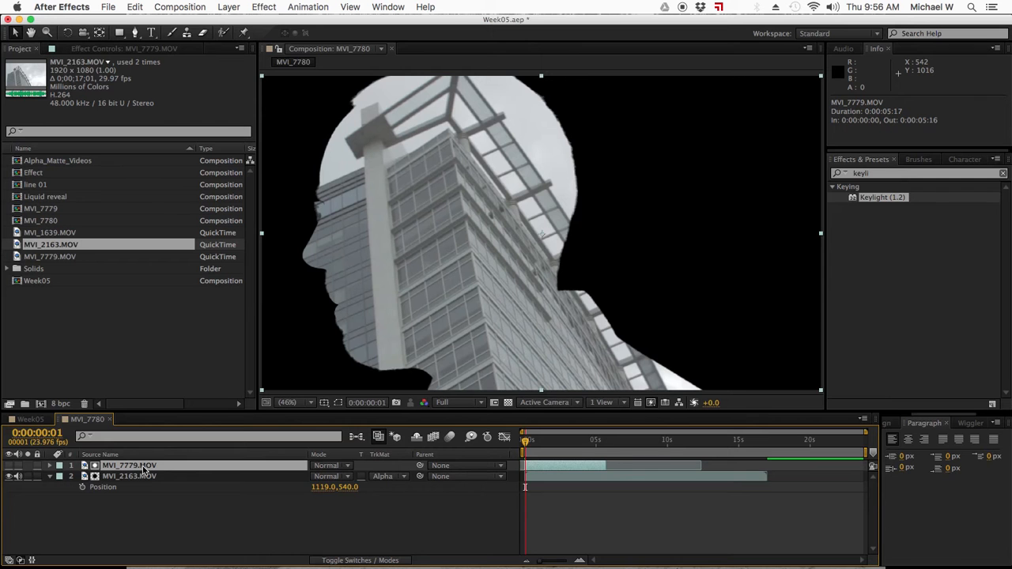
pyautogui.press('super+d')
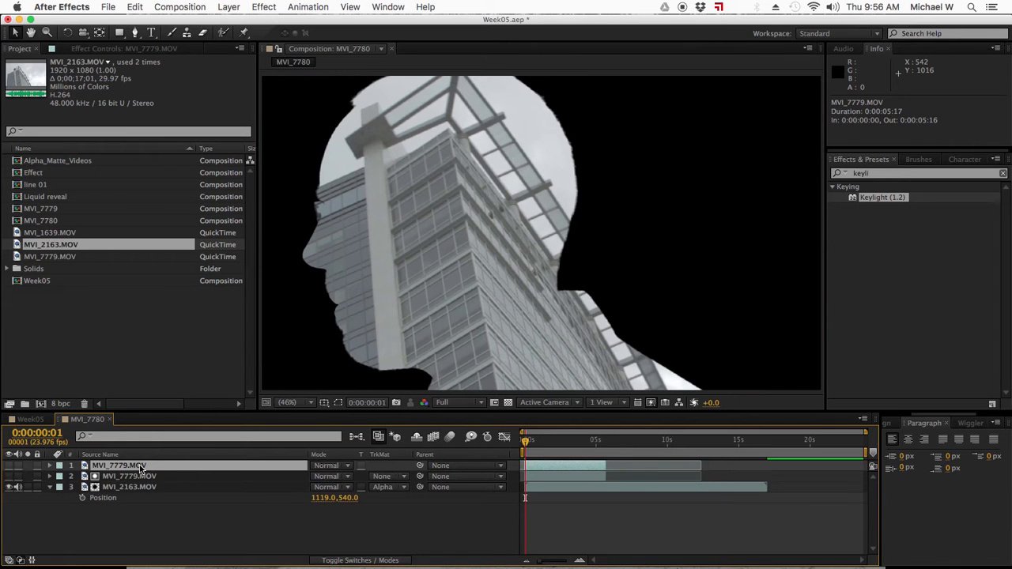
pyautogui.click(9, 466)
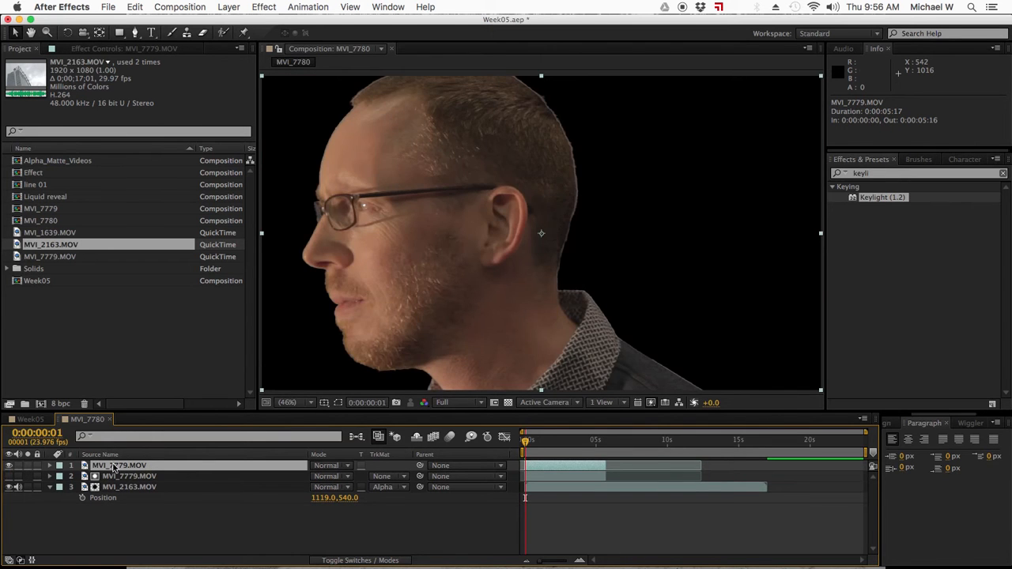
# Apply the Hue/Saturation effect to the top MVI_7779.MOV copy and set its Master Saturation to -100.
pyautogui.click(889, 173)
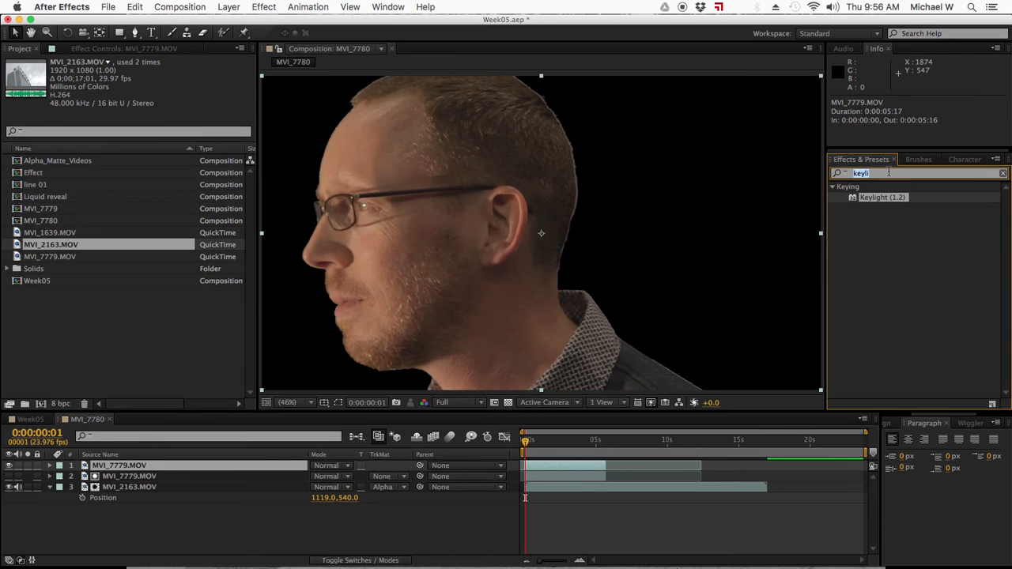
pyautogui.write('hyue')
pyautogui.press('BackSpace')
pyautogui.press('BackSpace')
pyautogui.press('BackSpace')
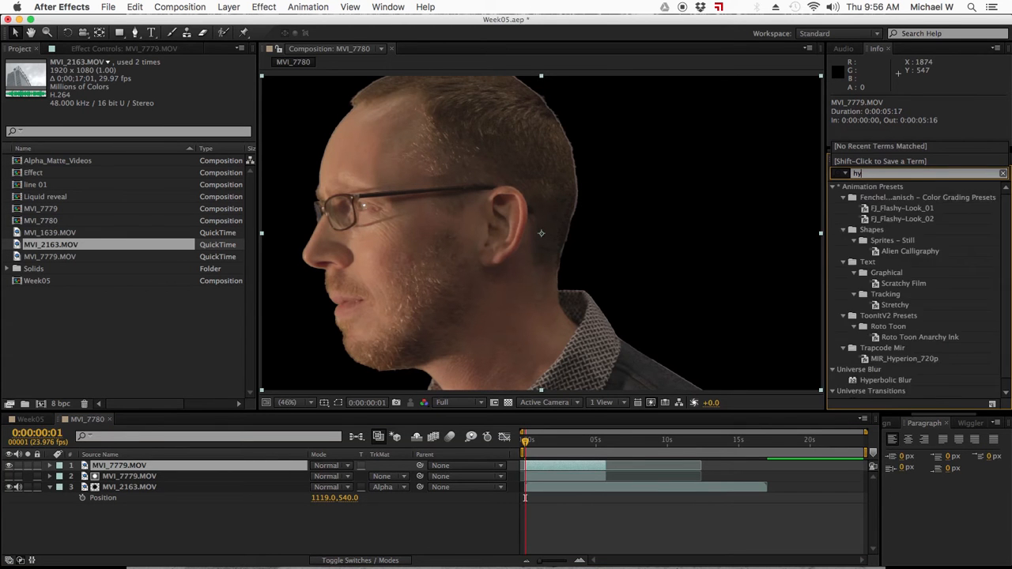
pyautogui.write('ue')
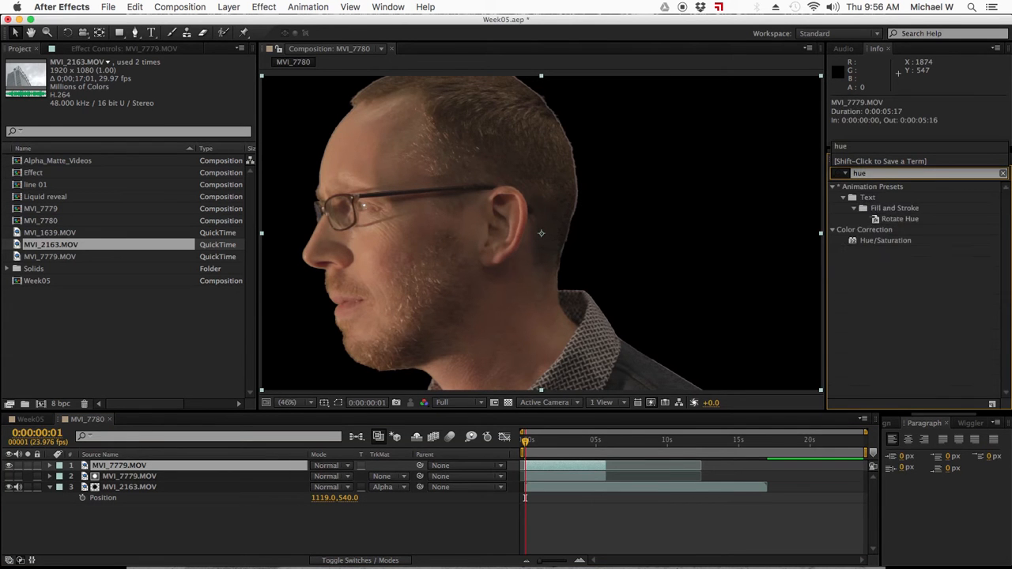
pyautogui.doubleClick(876, 241)
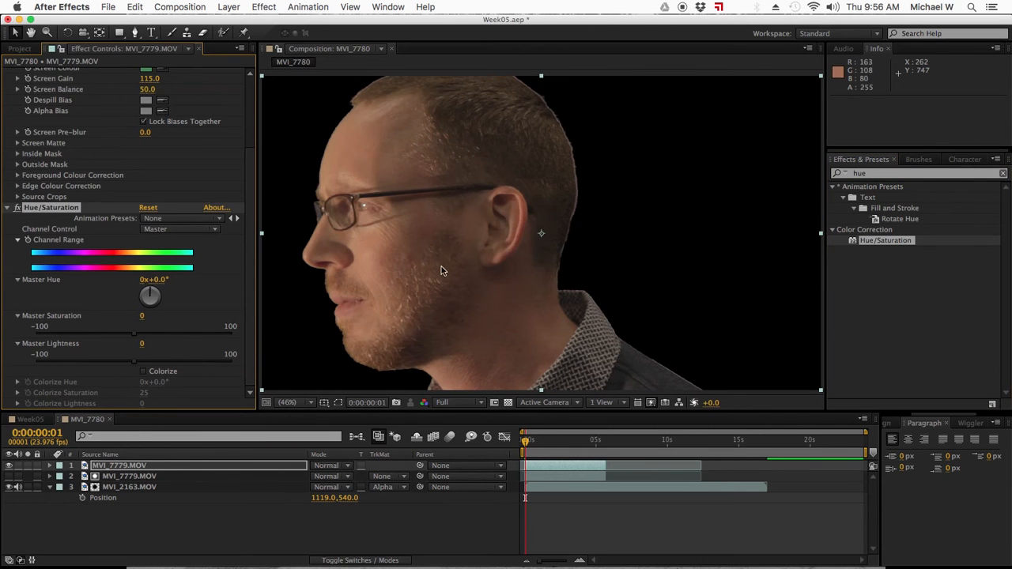
pyautogui.moveTo(142, 317); pyautogui.dragTo(4, 324)
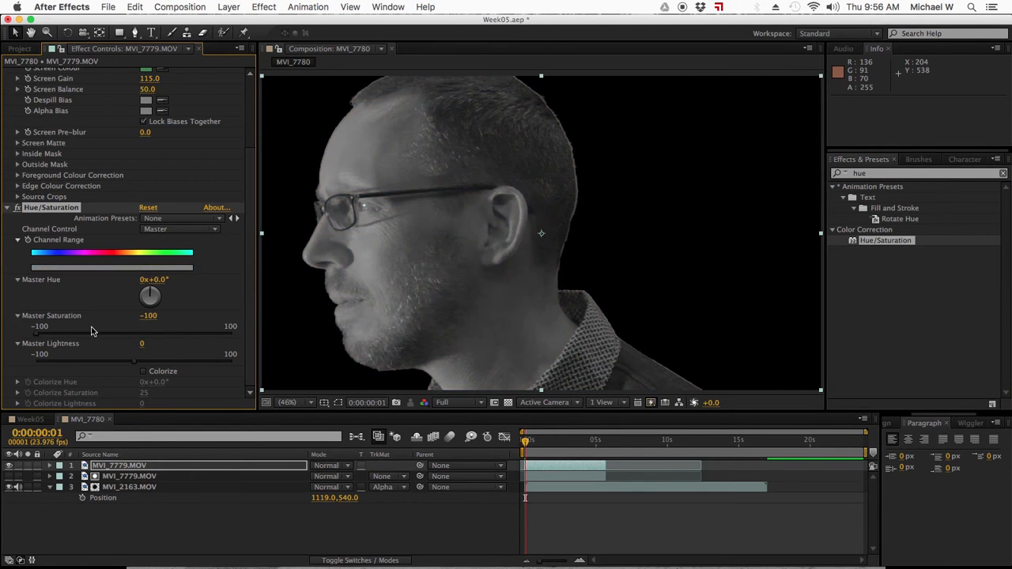
# Apply the Brightness & Contrast effect to the top MVI_7779.MOV copy and set Contrast to 45.
pyautogui.click(877, 170)
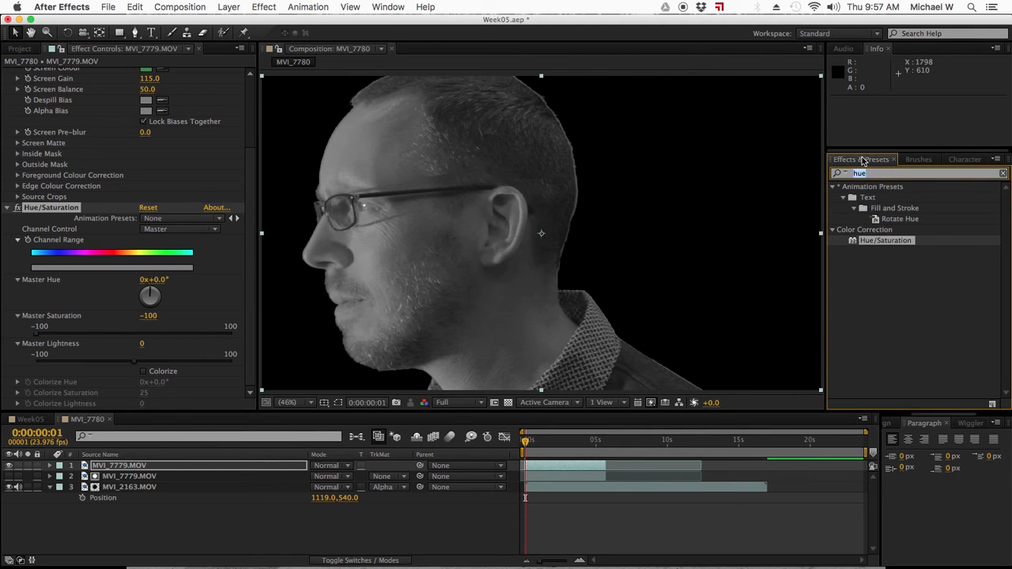
pyautogui.write('contrast')
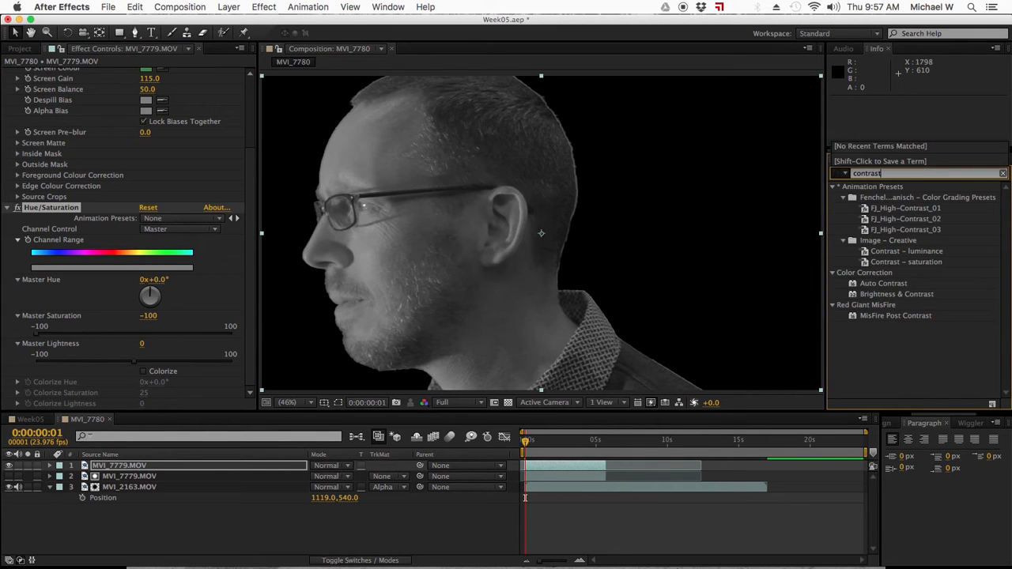
pyautogui.doubleClick(885, 295)
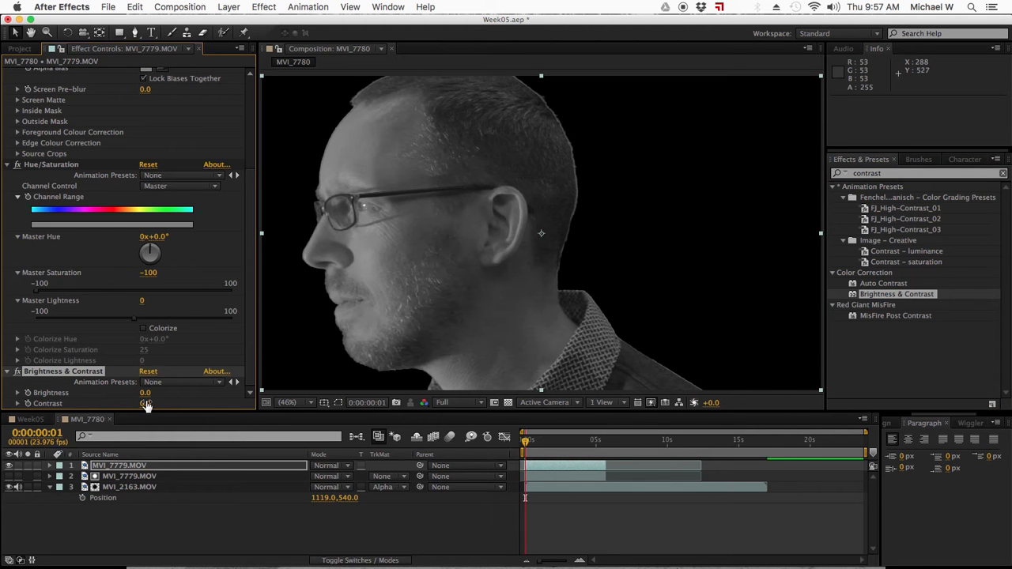
pyautogui.moveTo(145, 403); pyautogui.dragTo(165, 403)
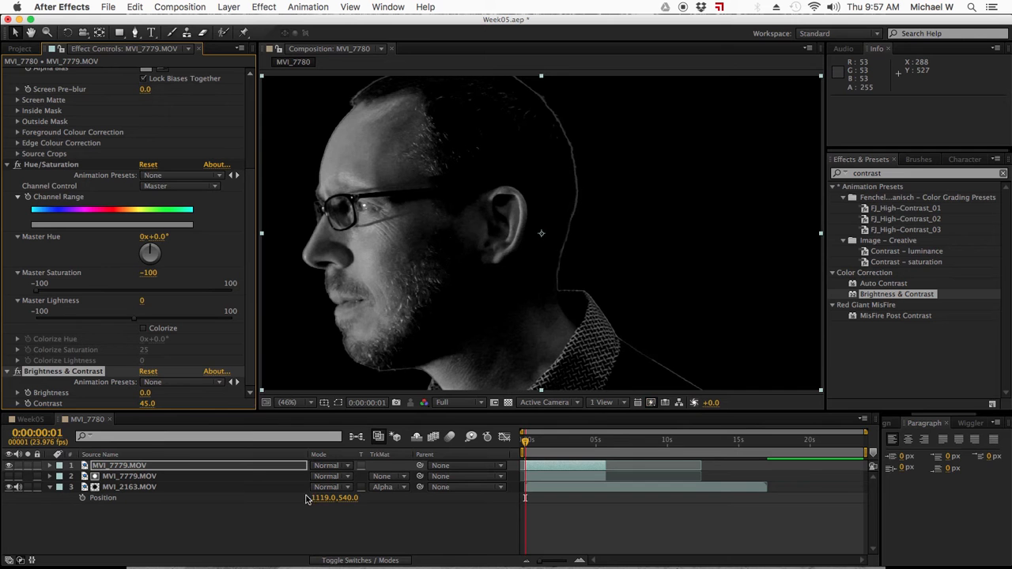
# Hide the top MVI_7779.MOV copy and rename it Disokace_Reference.
pyautogui.click(8, 465)
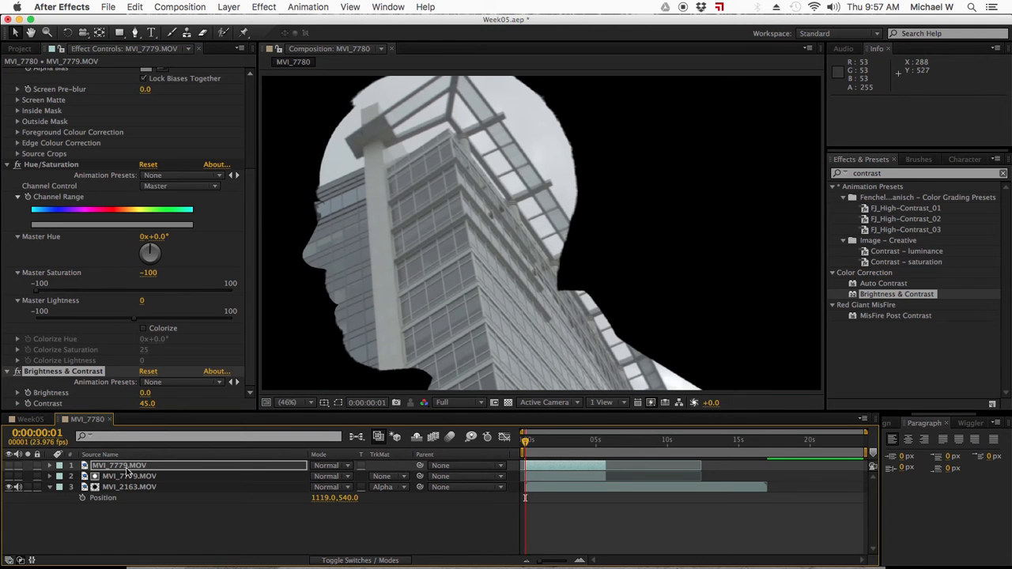
pyautogui.click(126, 468)
pyautogui.rightClick(124, 471)
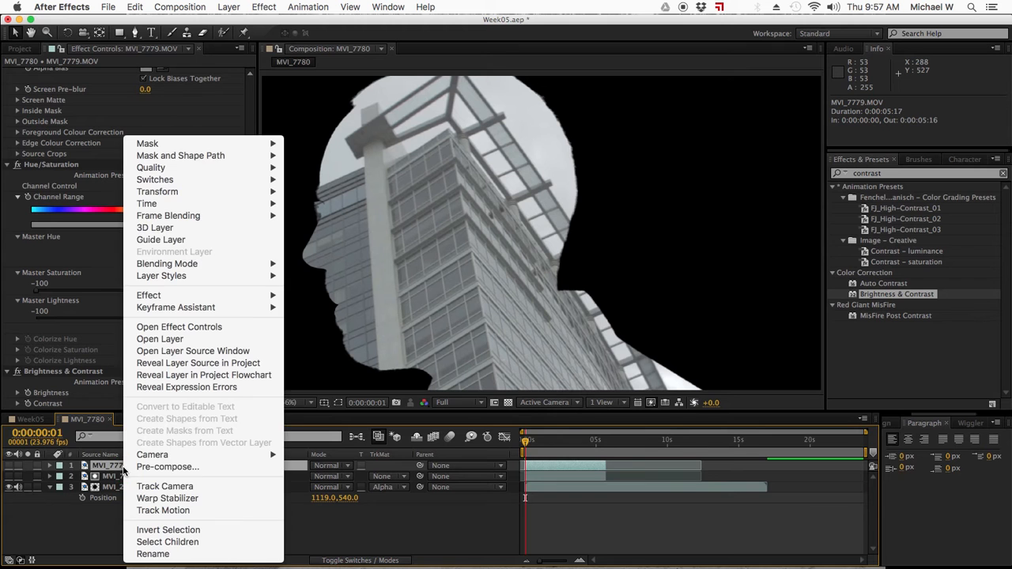
pyautogui.click(157, 554)
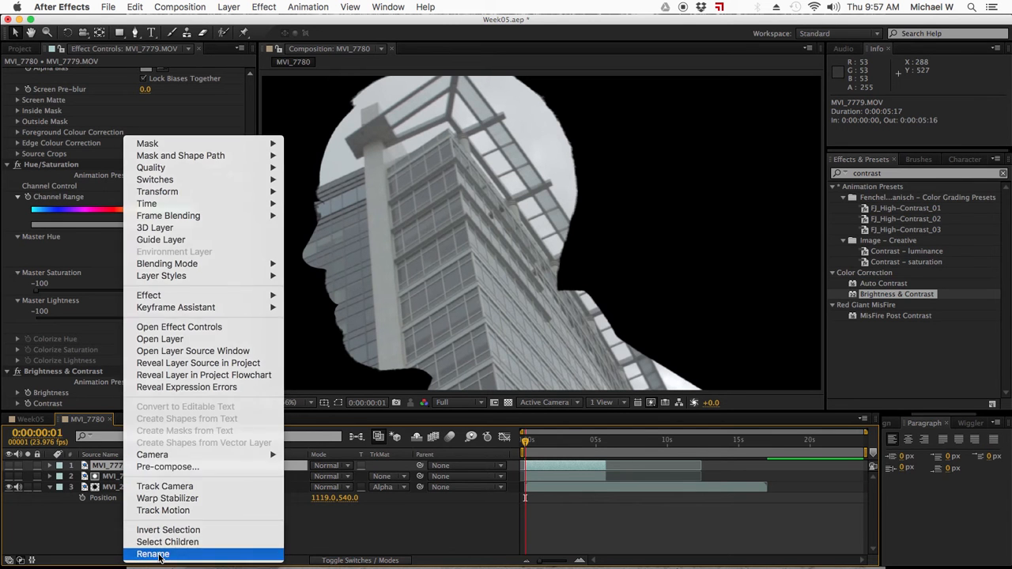
pyautogui.write('Disokace_Reference')
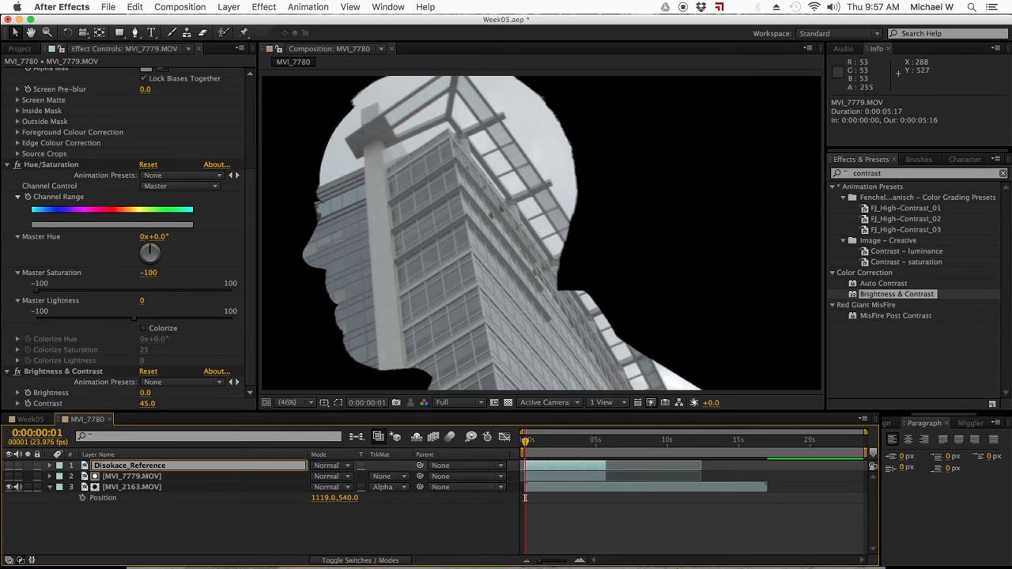
pyautogui.press('Return')
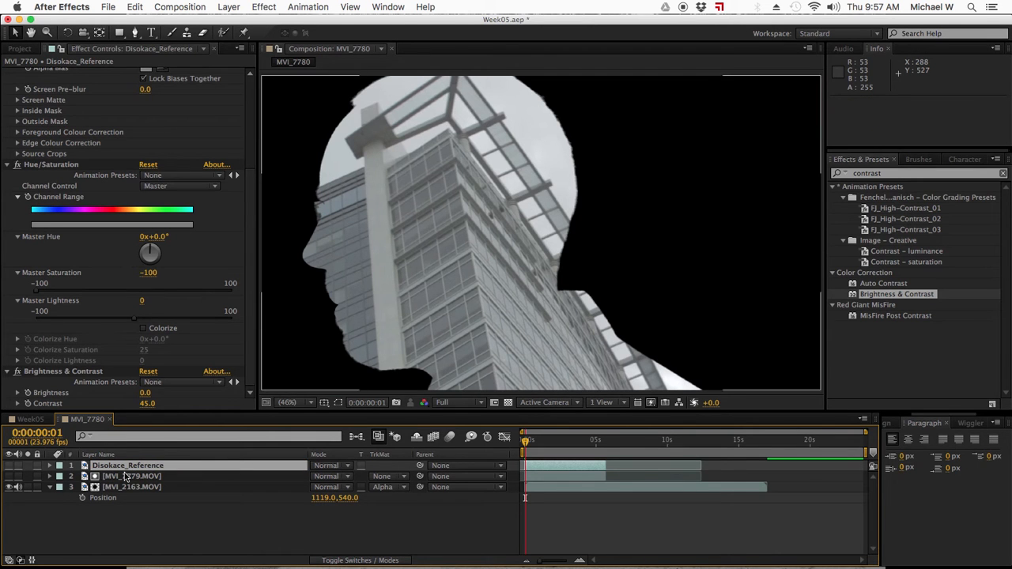
# Apply the Displacement Map effect to the MVI_2163.MOV building layer.
pyautogui.click(119, 492)
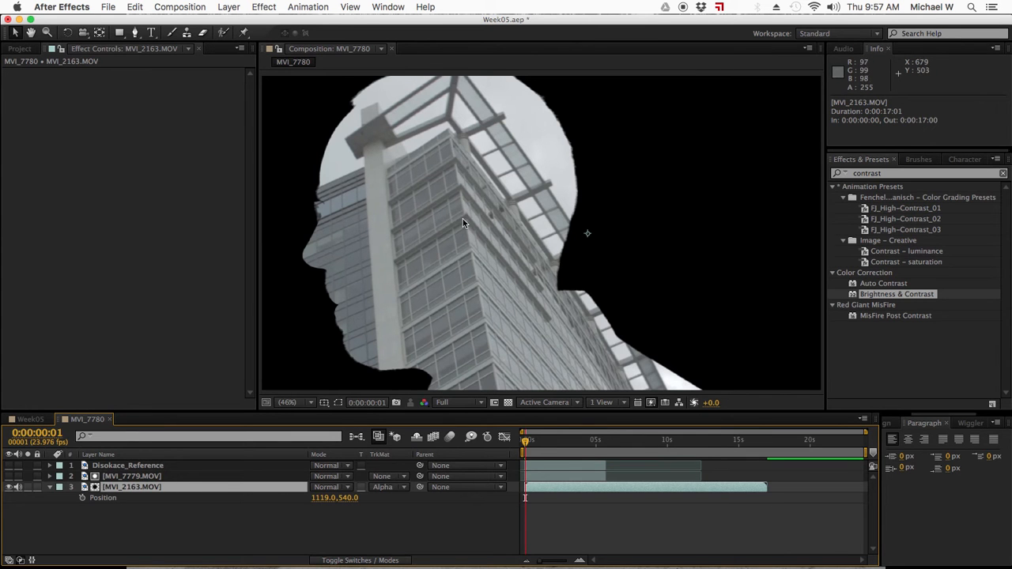
pyautogui.doubleClick(908, 175)
pyautogui.write('diso')
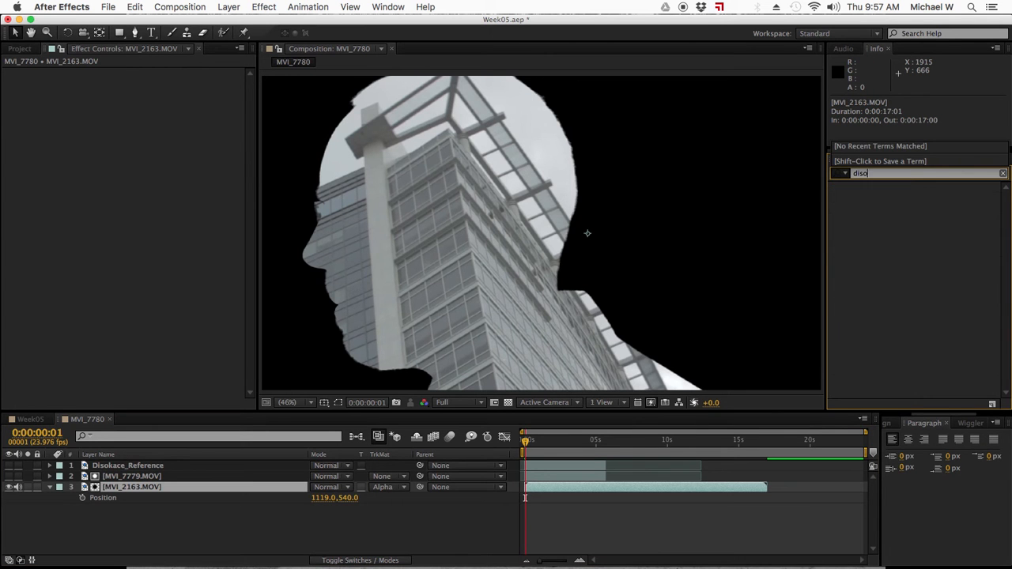
pyautogui.press('BackSpace')
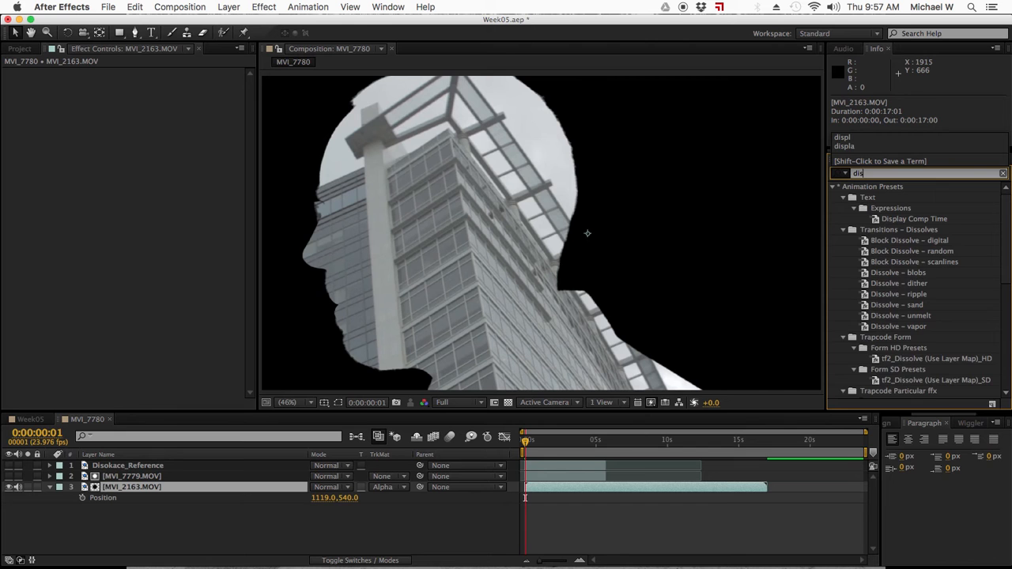
pyautogui.write('pl')
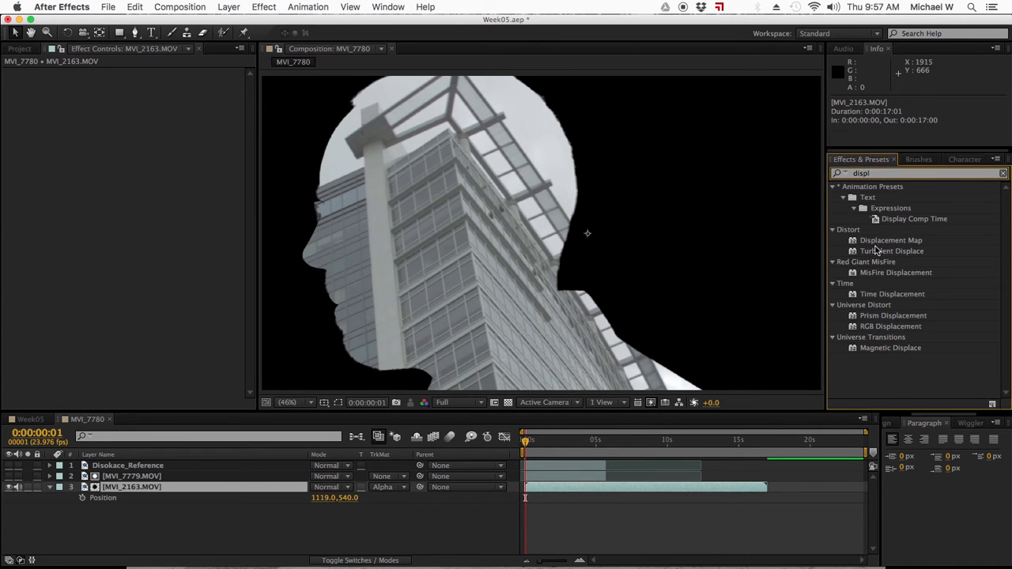
pyautogui.doubleClick(875, 240)
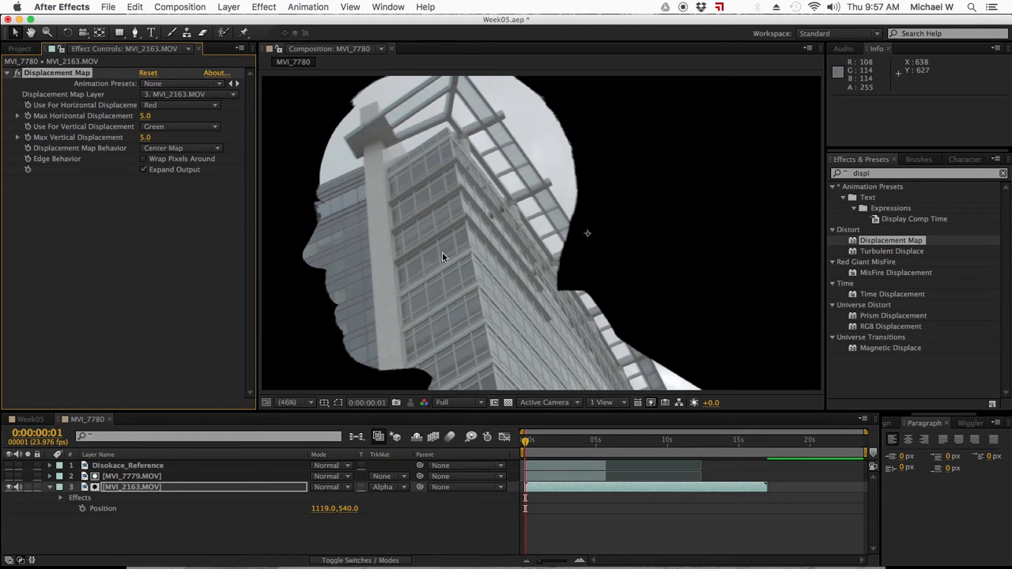
# Use Disokace_Reference as the displacement map layer, set Max Horizontal Displacement to 17 and Max Vertical Displacement to 43, and check frame 0:00:01:11.
pyautogui.click(181, 95)
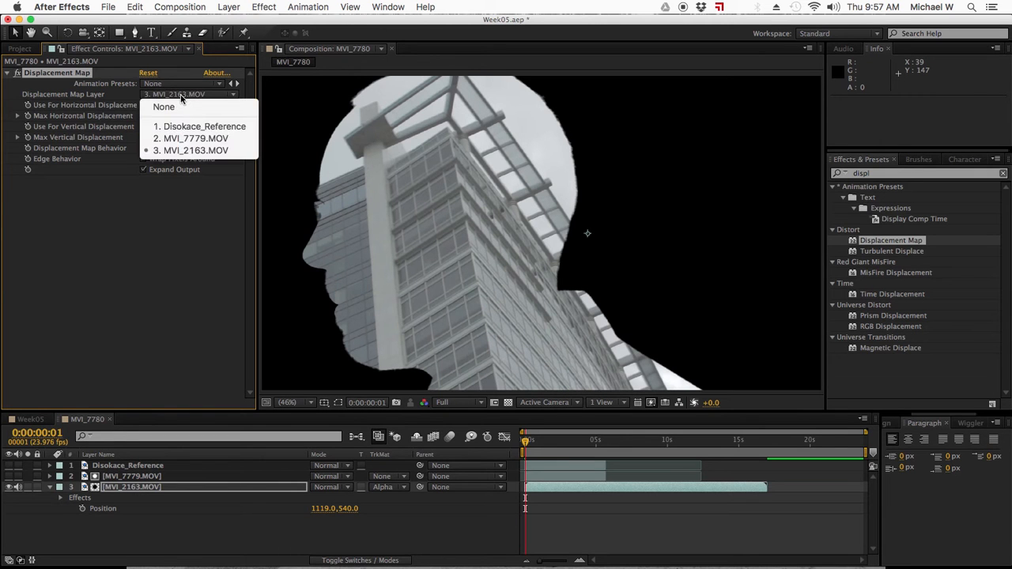
pyautogui.click(225, 127)
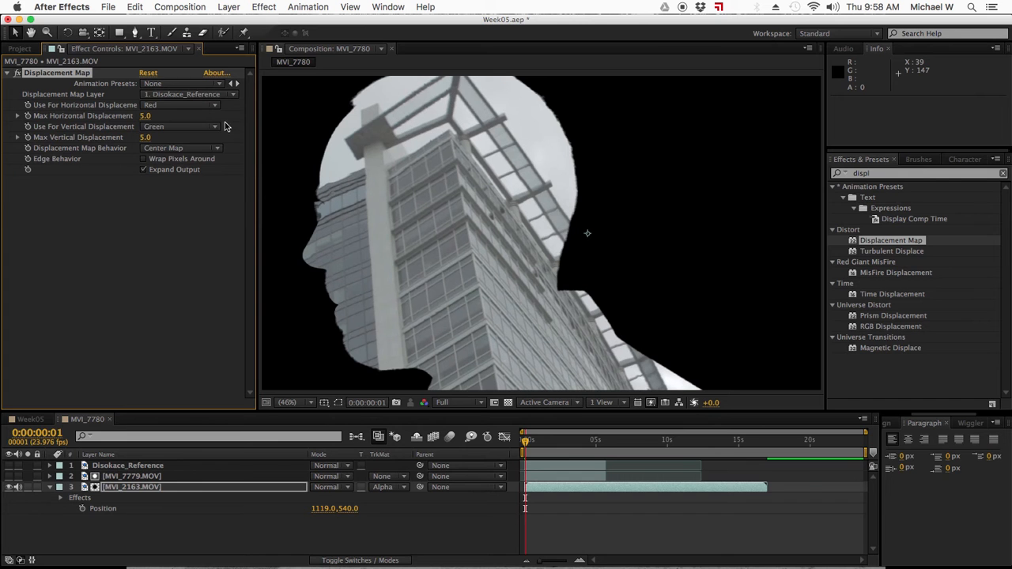
pyautogui.moveTo(147, 119); pyautogui.dragTo(163, 139)
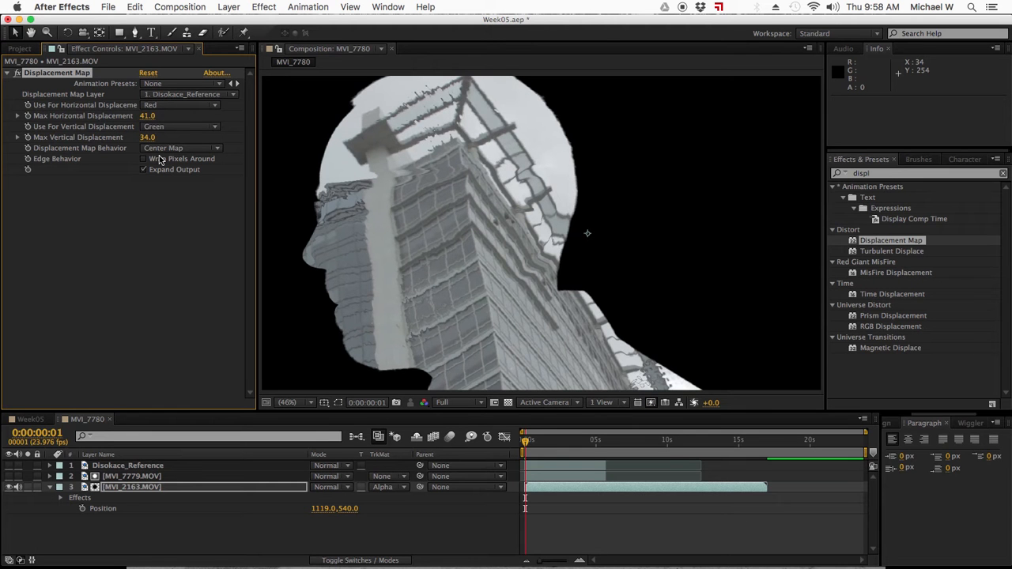
pyautogui.moveTo(146, 139); pyautogui.dragTo(134, 118)
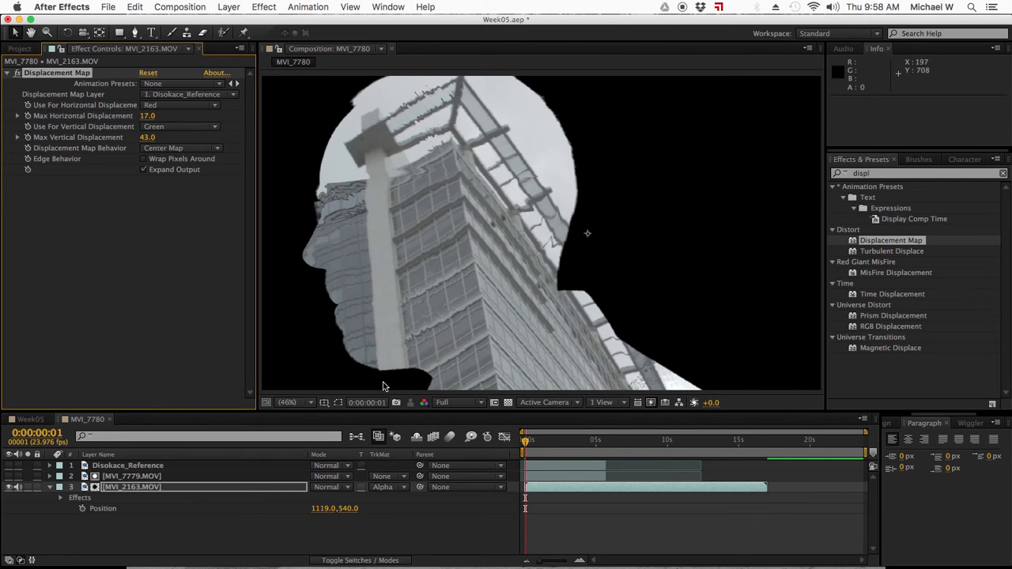
pyautogui.moveTo(537, 448); pyautogui.dragTo(549, 444)
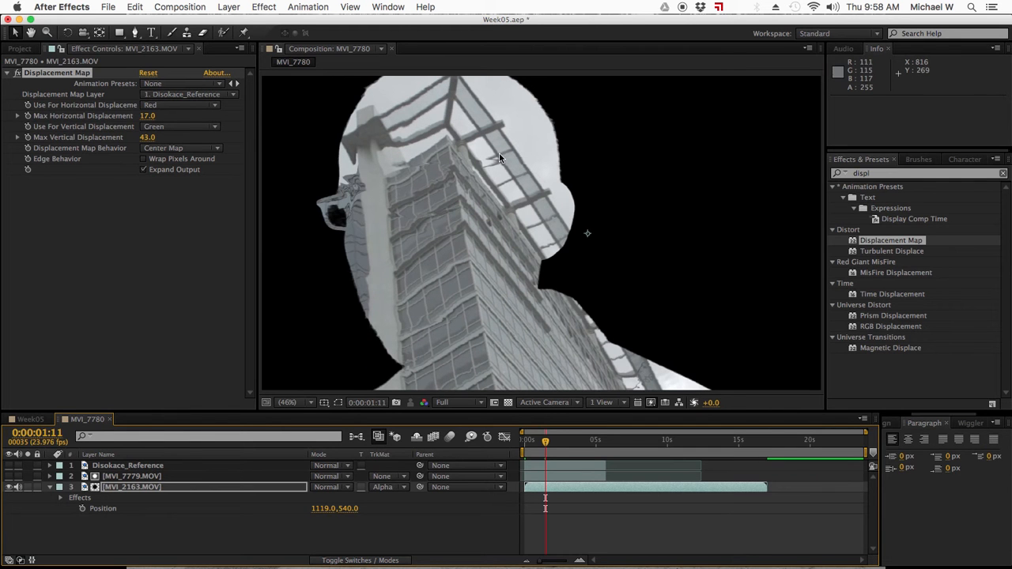
# Duplicate the MVI_7779.MOV matte layer, make the copy visible and set its track matte to Luma Inverted Matte "Disokace_Reference".
pyautogui.click(126, 477)
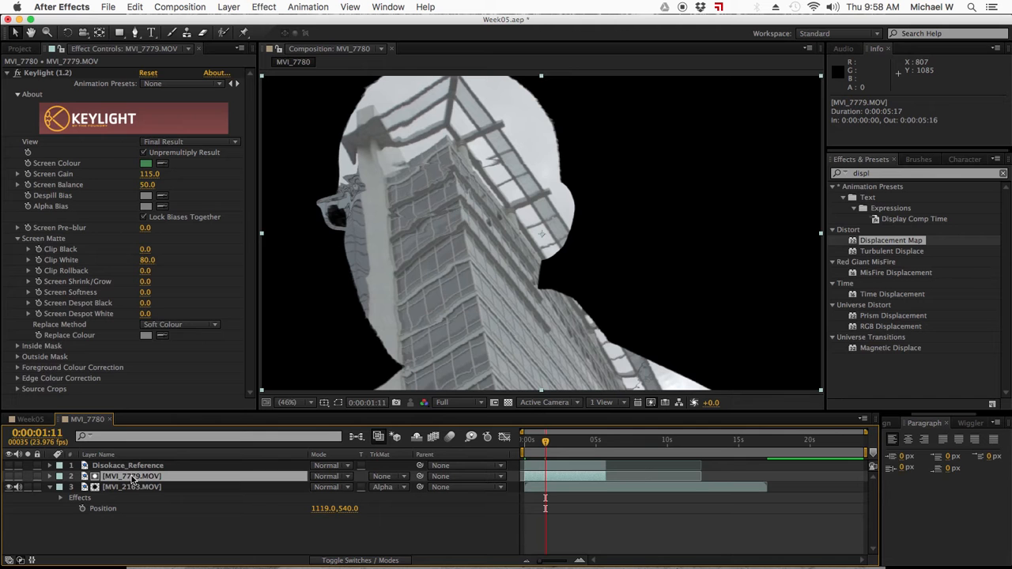
pyautogui.press('super+d')
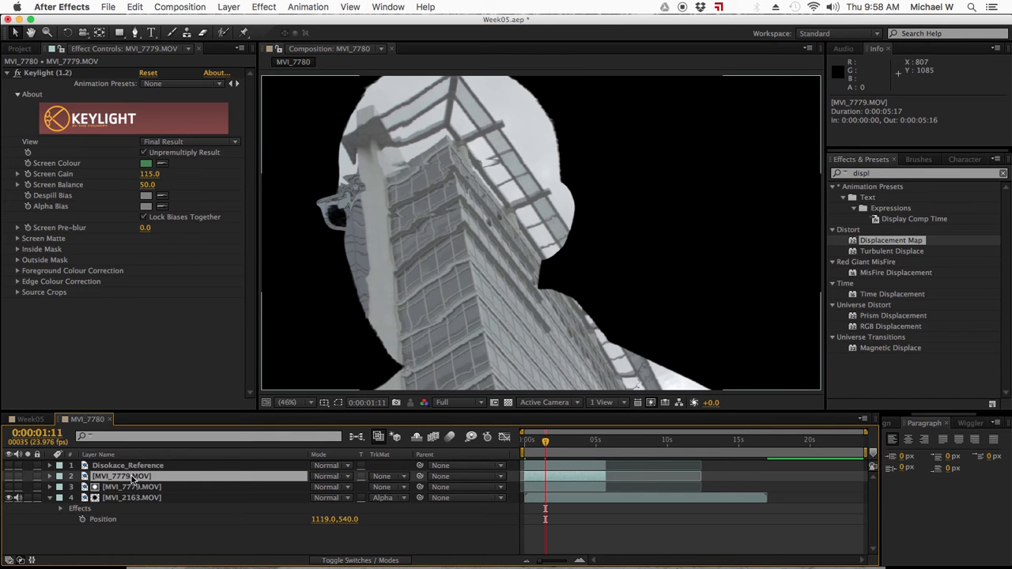
pyautogui.click(9, 477)
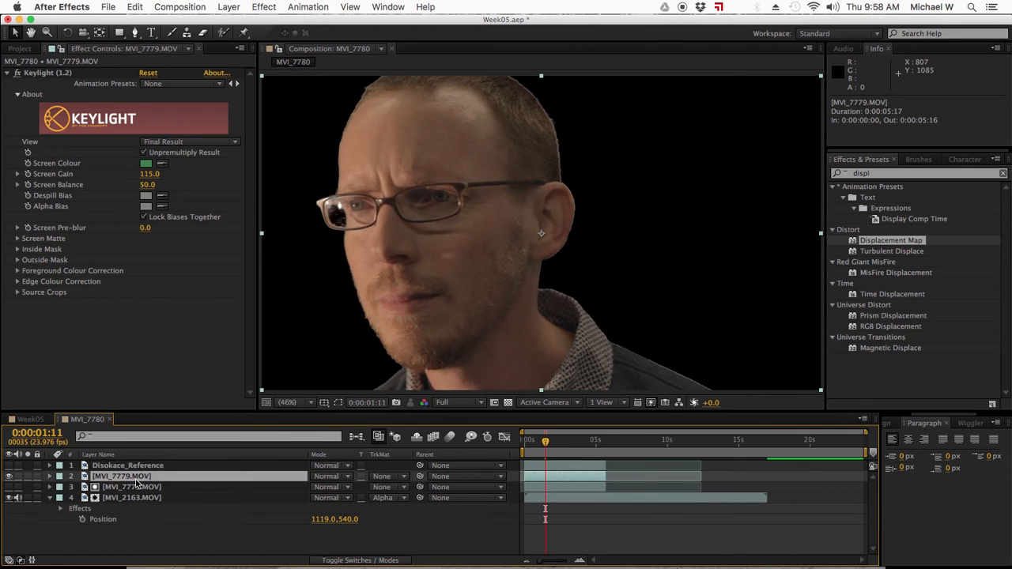
pyautogui.click(384, 478)
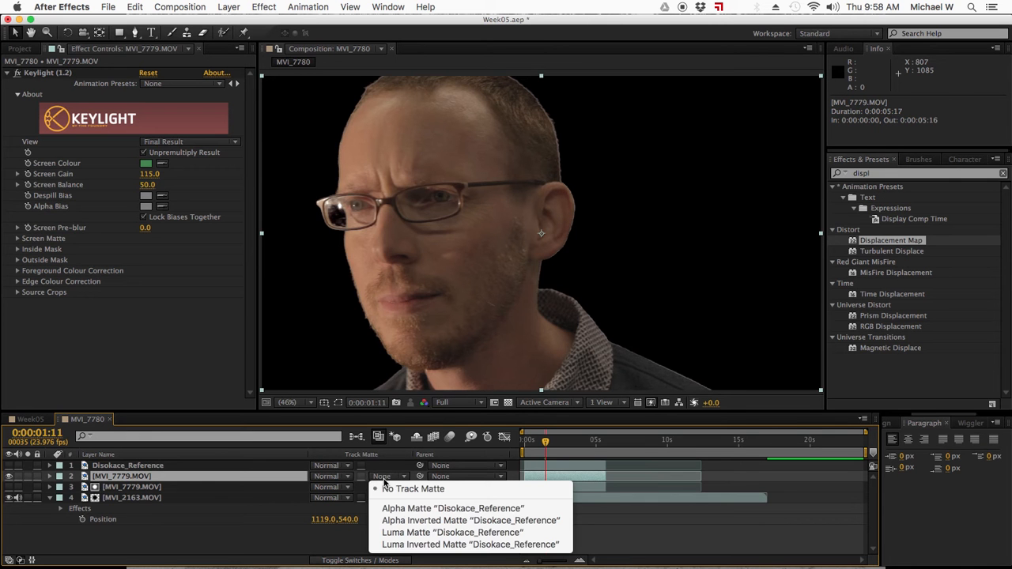
pyautogui.click(410, 546)
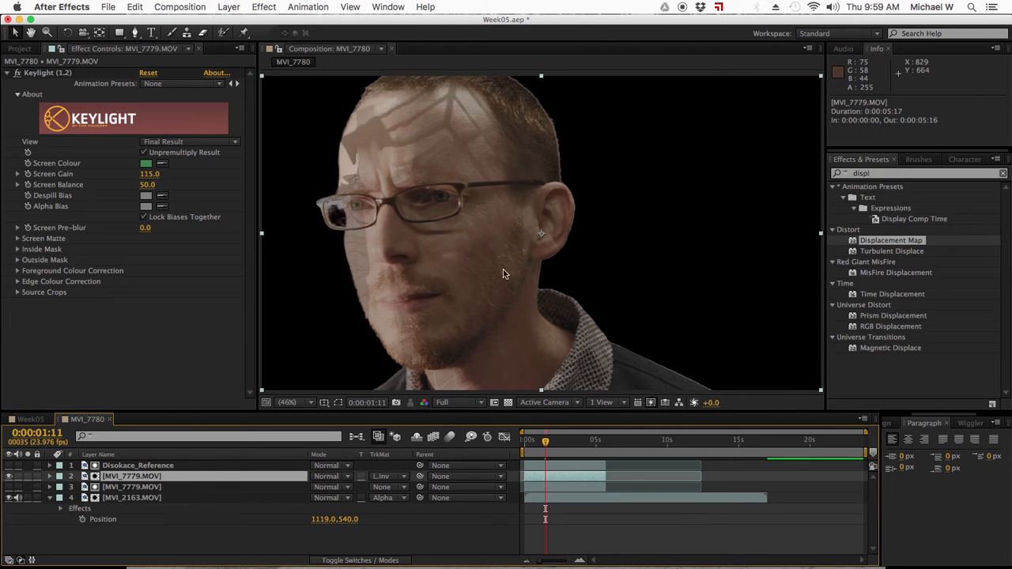
# In the visible MVI_7779.MOV copy's Keylight Screen Matte, set Screen Shrink/Grow to -26.2 and Screen Softness to 100 after trying 300.
pyautogui.click(17, 238)
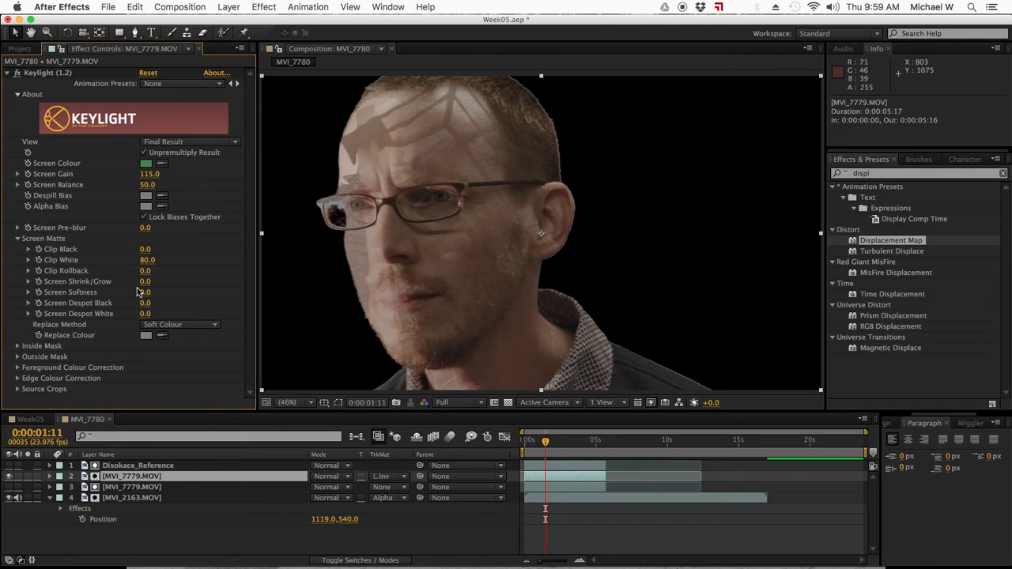
pyautogui.moveTo(145, 285); pyautogui.dragTo(0, 303)
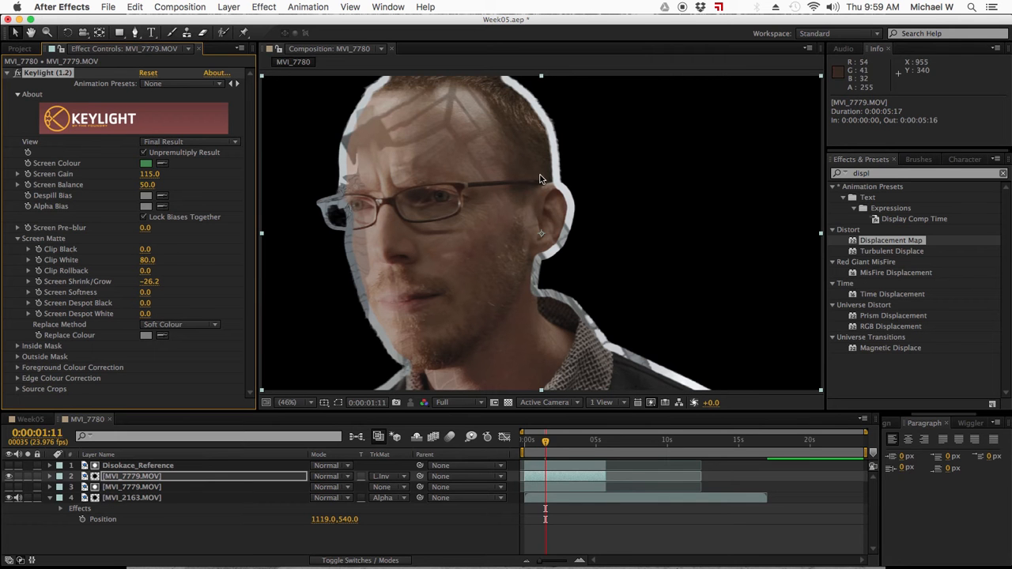
pyautogui.click(145, 292)
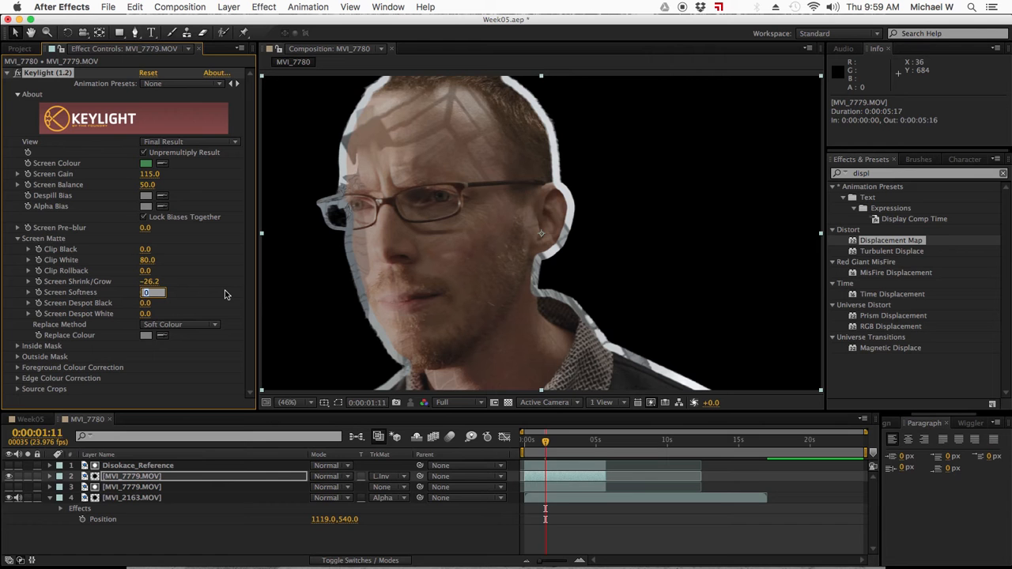
pyautogui.write('300')
pyautogui.press('Return')
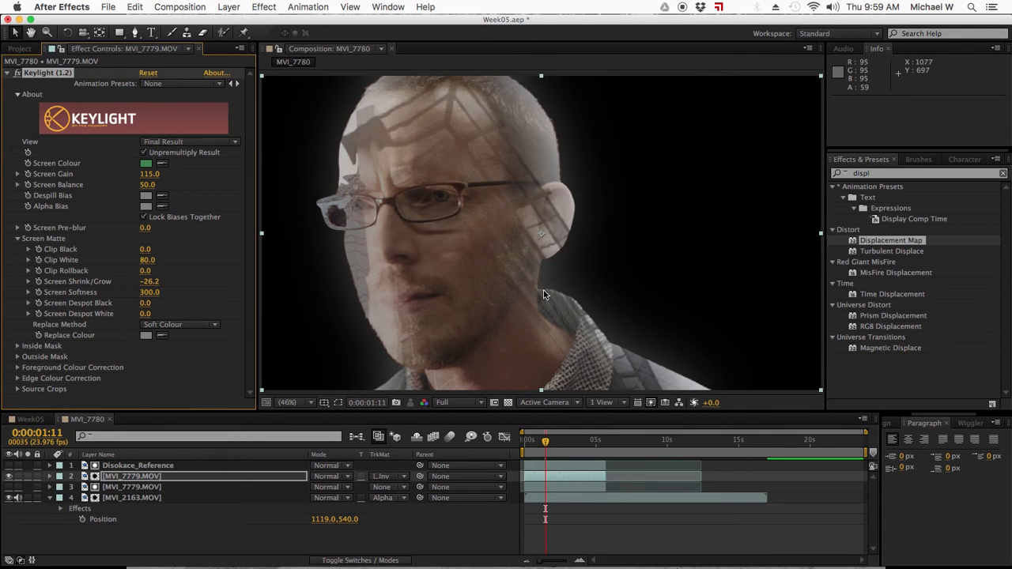
pyautogui.click(150, 292)
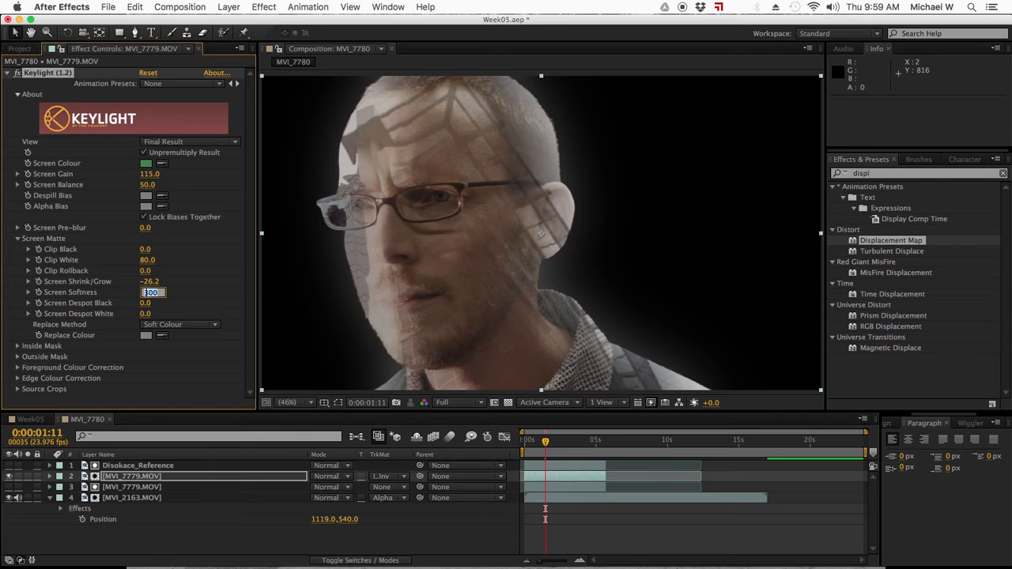
pyautogui.press('Return')
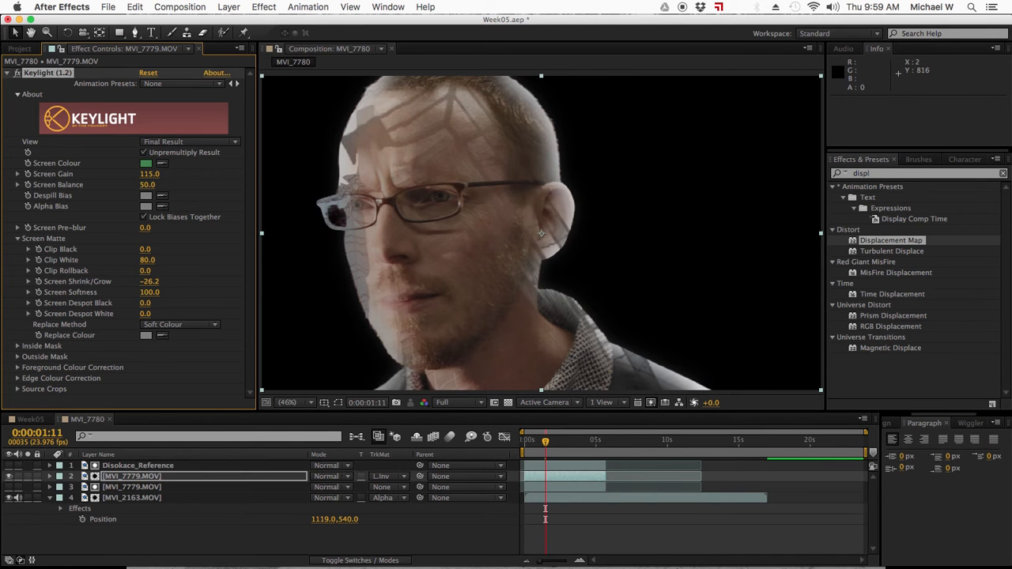
# Reduce the copy's Keylight Screen Shrink/Grow to -101, checking the face edges at different frames, and deselect the layer.
pyautogui.moveTo(149, 288); pyautogui.dragTo(4, 302)
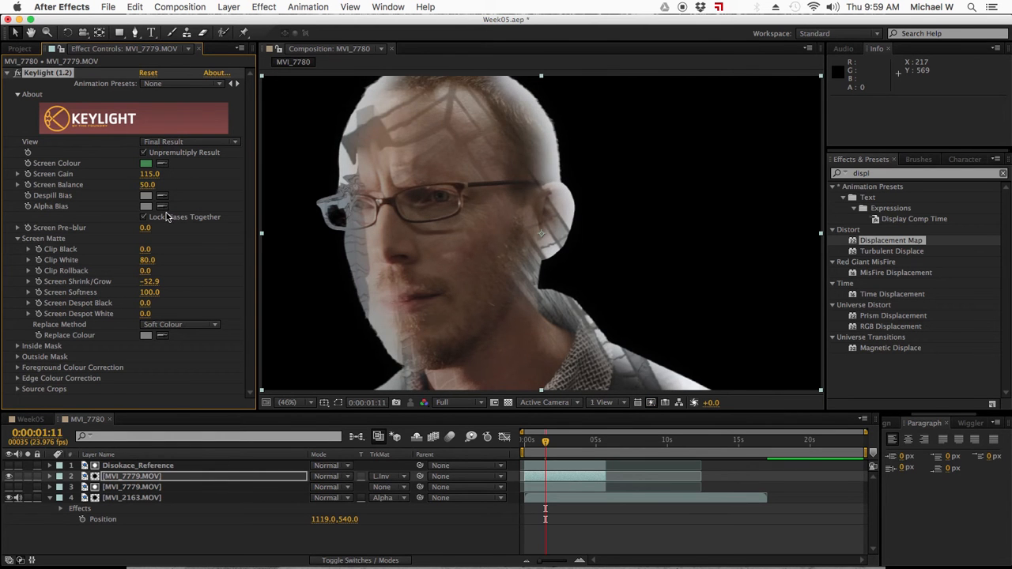
pyautogui.moveTo(149, 285); pyautogui.dragTo(31, 301)
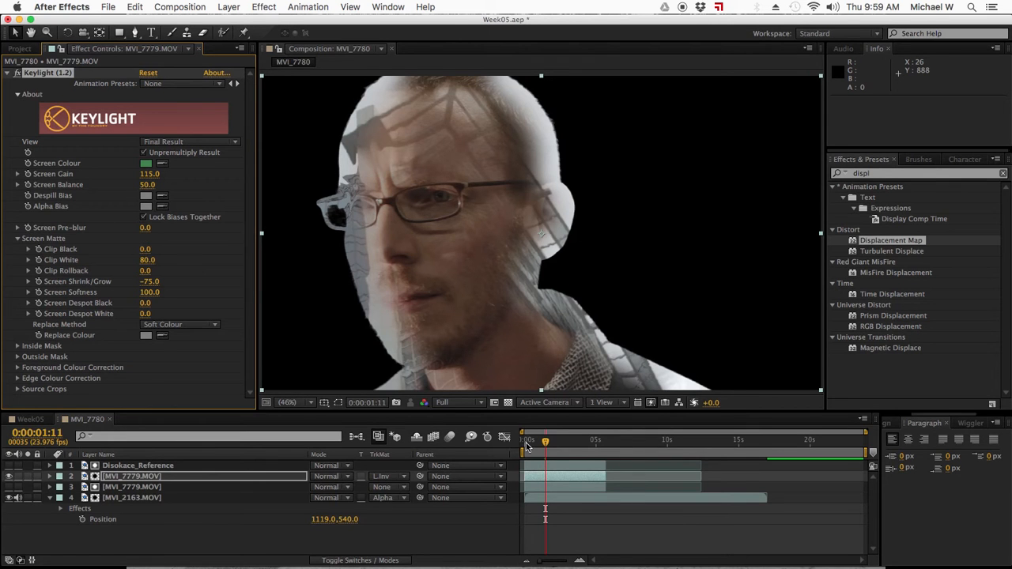
pyautogui.click(573, 447)
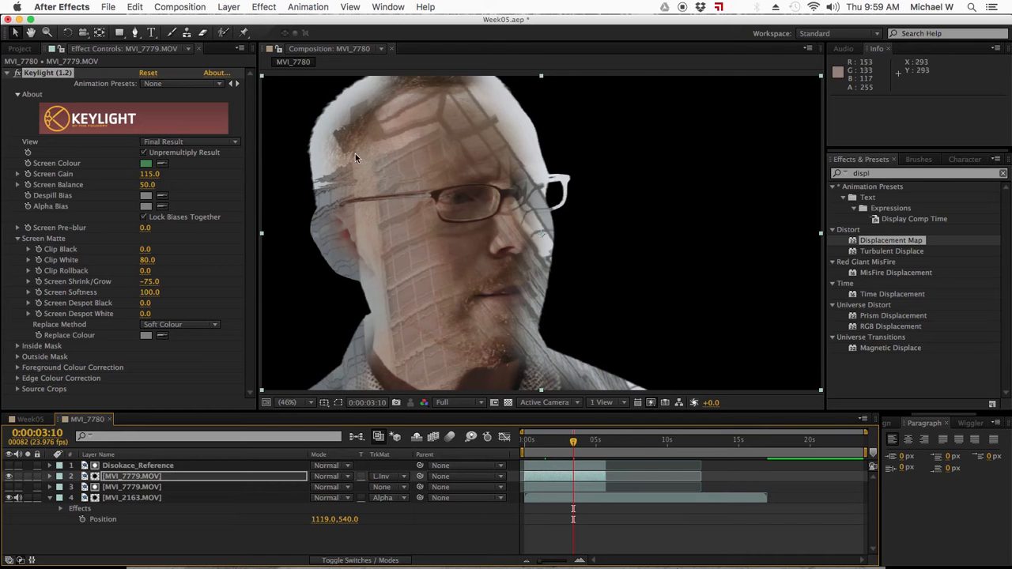
pyautogui.click(543, 447)
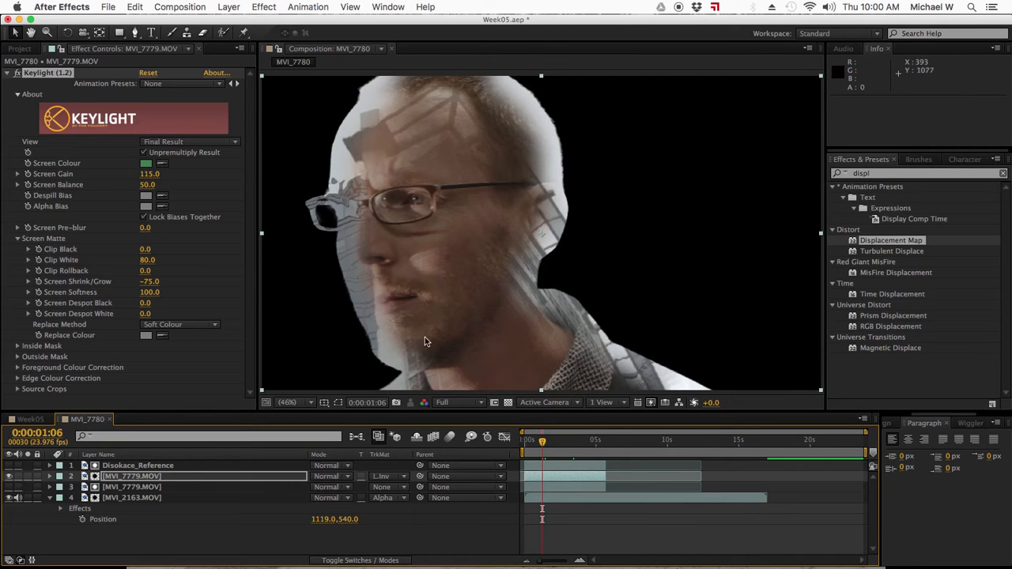
pyautogui.click(572, 445)
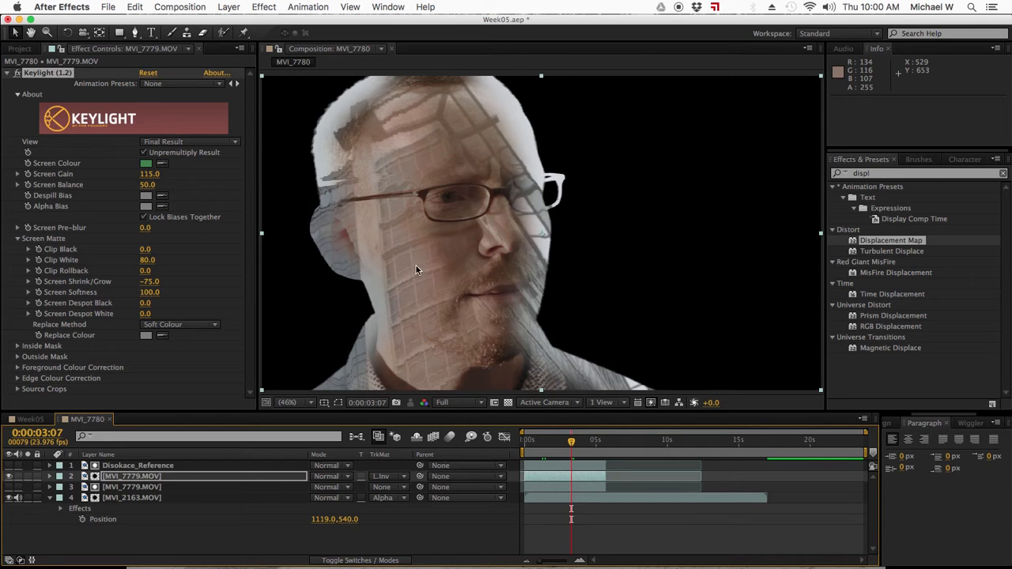
pyautogui.moveTo(147, 286); pyautogui.dragTo(354, 324)
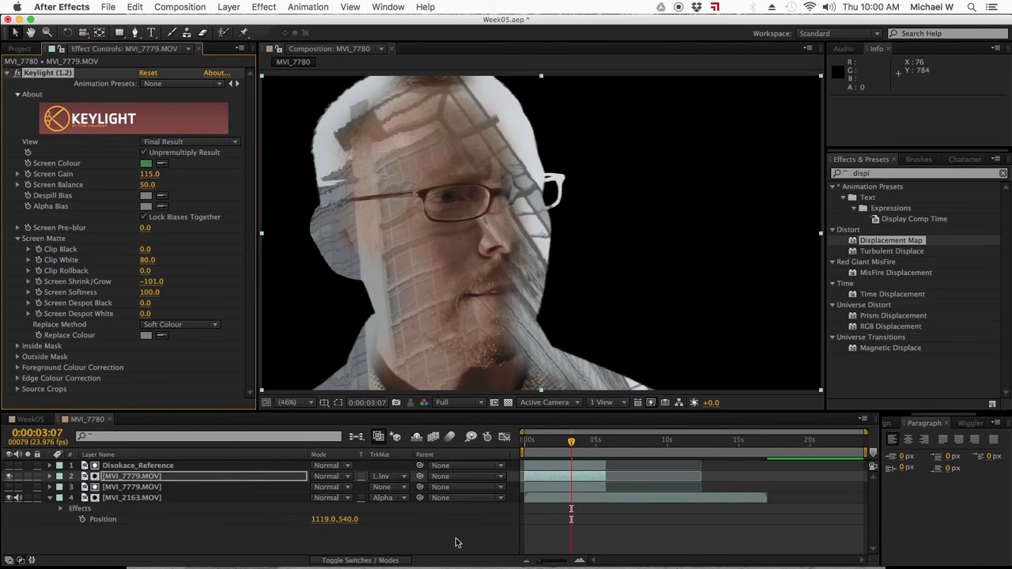
pyautogui.click(302, 544)
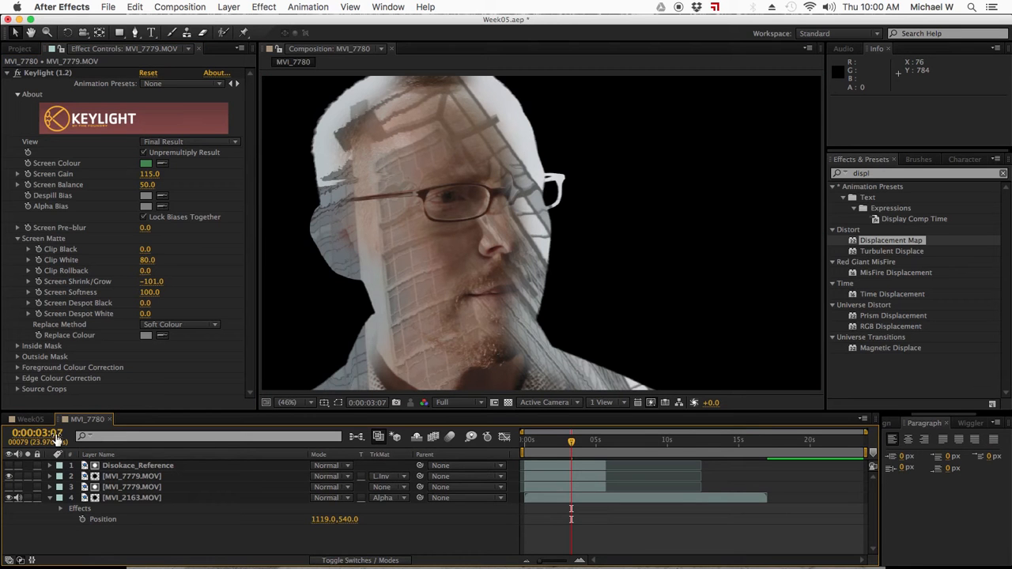
# Add MVI_1639.MOV to the composition as the bottom background layer and scale it to 222%.
pyautogui.click(20, 49)
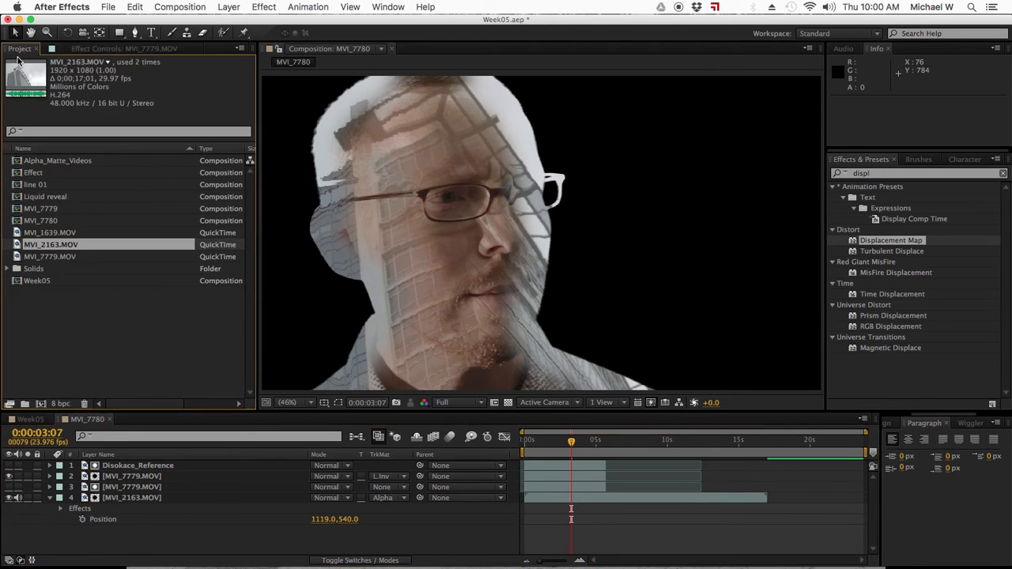
pyautogui.click(51, 258)
pyautogui.moveTo(49, 235); pyautogui.dragTo(162, 519)
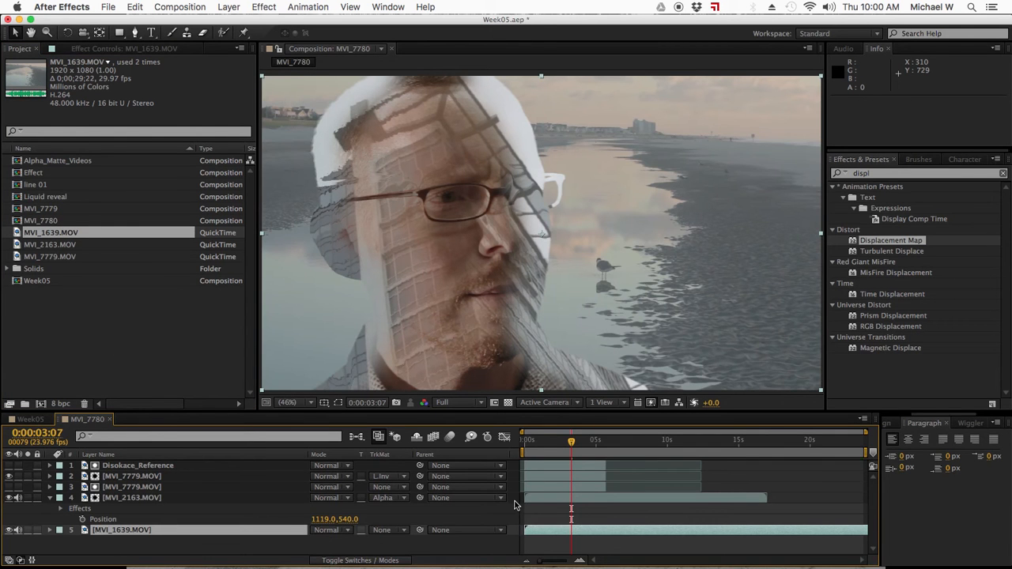
pyautogui.click(559, 530)
pyautogui.press('s')
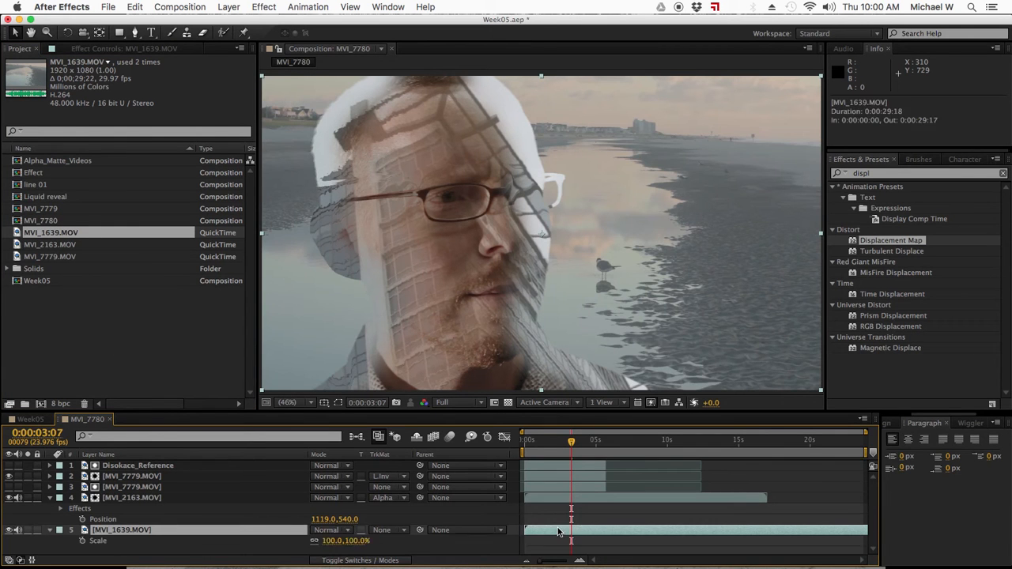
pyautogui.moveTo(331, 546); pyautogui.dragTo(389, 534)
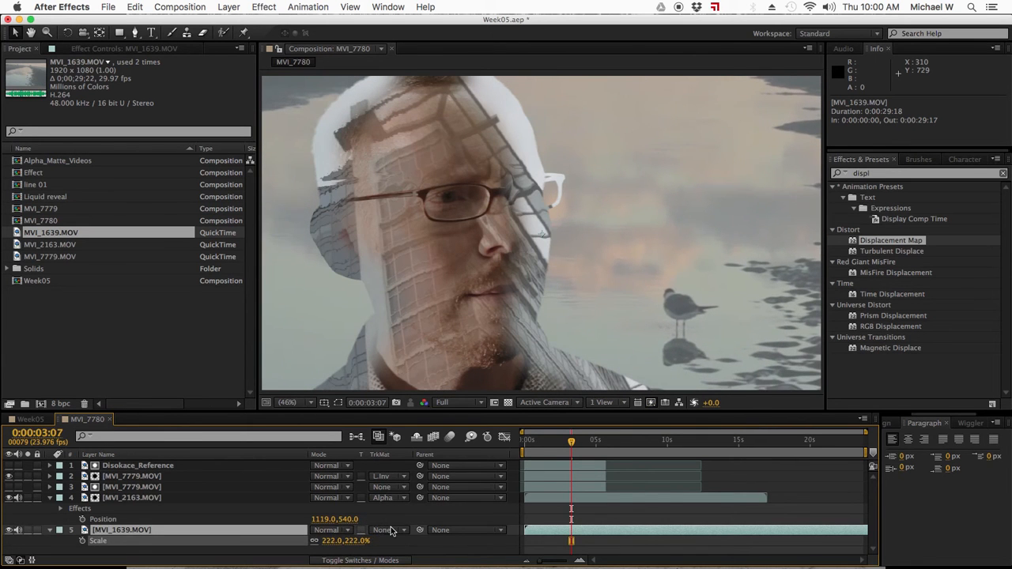
# Set the MVI_1639.MOV layer's position to 1607, 247 and check the composite at frame 0:00:01:00.
pyautogui.press('p')
pyautogui.moveTo(319, 546); pyautogui.dragTo(688, 511)
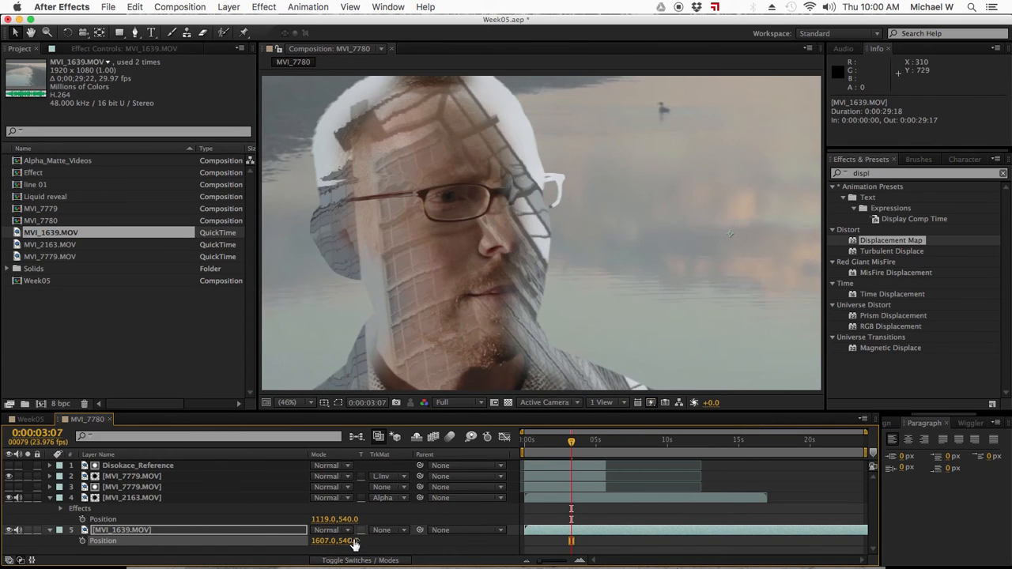
pyautogui.moveTo(348, 542); pyautogui.dragTo(219, 494)
pyautogui.click(539, 441)
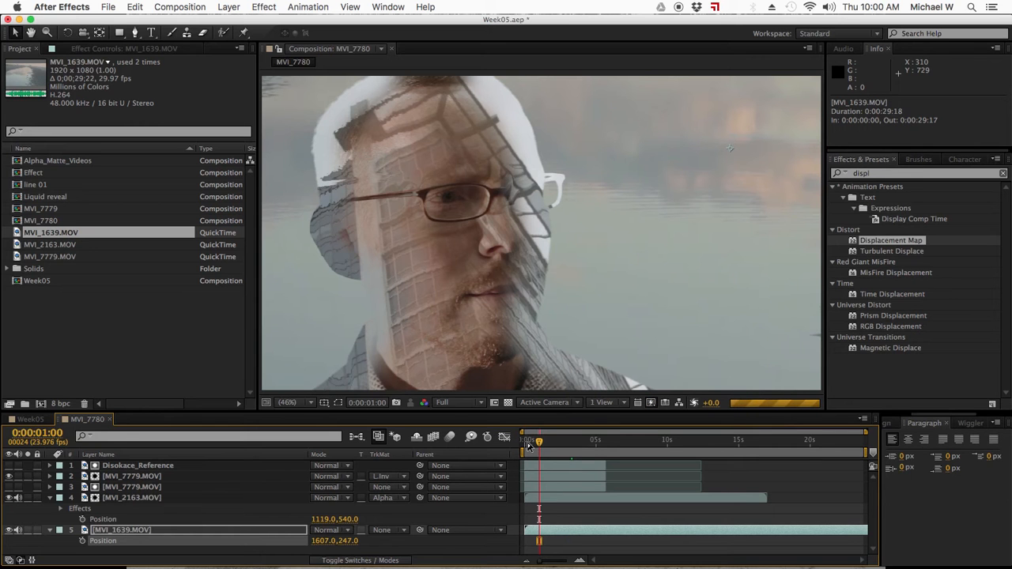
pyautogui.click(527, 443)
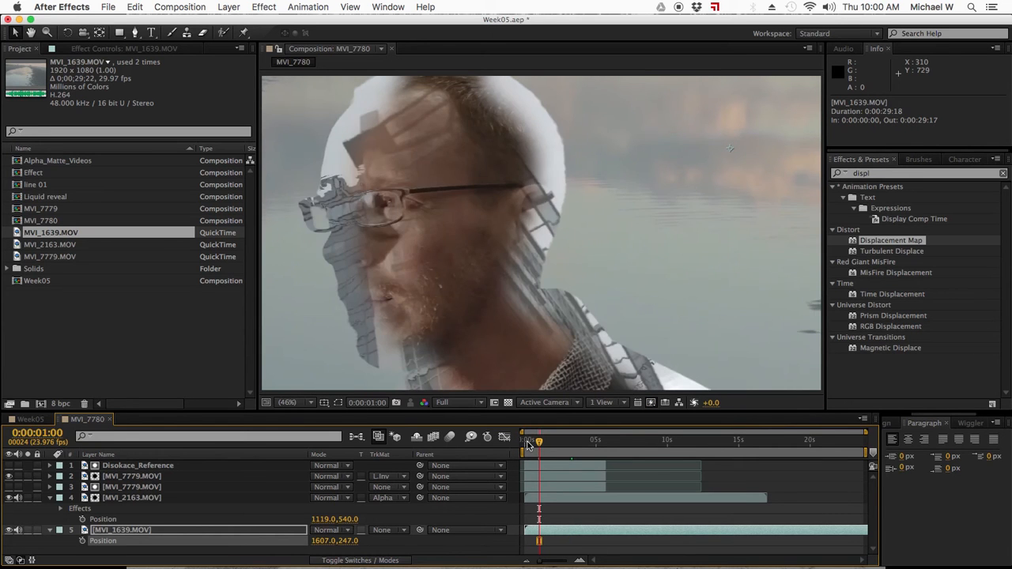
# Save the project and start a Position animation on the MVI_1639.MOV layer at 0:00:00:00 with the value 1814, 247.
pyautogui.click(524, 443)
pyautogui.press('super+s')
pyautogui.click(82, 541)
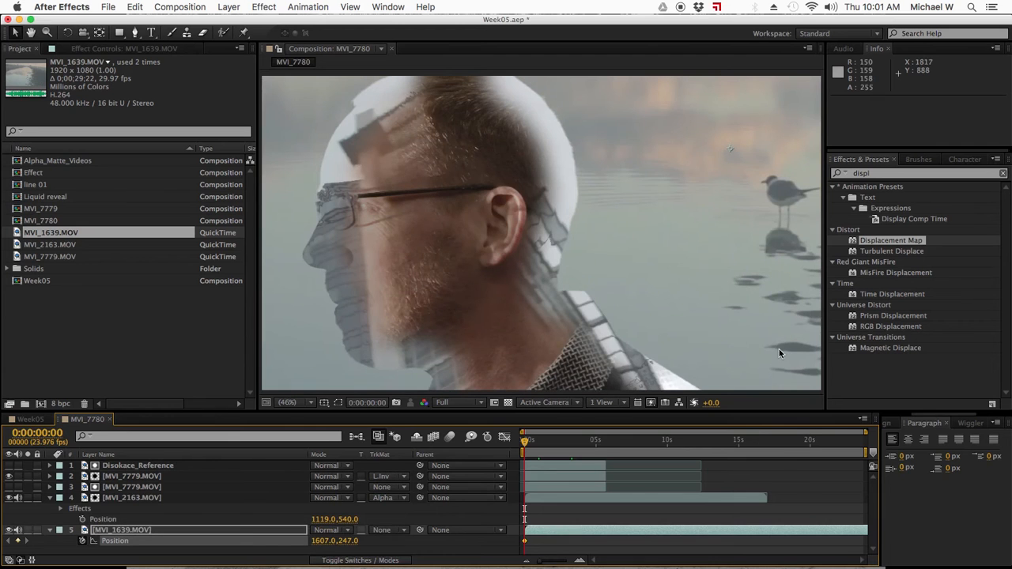
pyautogui.moveTo(324, 542); pyautogui.dragTo(447, 527)
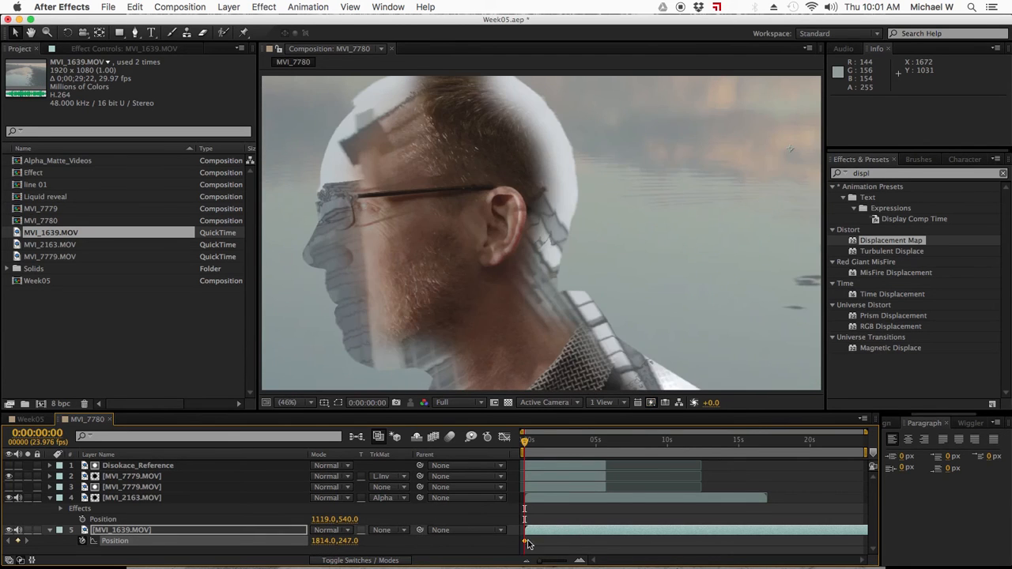
# Set a second MVI_1639.MOV Position keyframe of 1435, 688 at 0:00:05:08 and check the background's movement between the keyframes.
pyautogui.moveTo(526, 444); pyautogui.dragTo(600, 444)
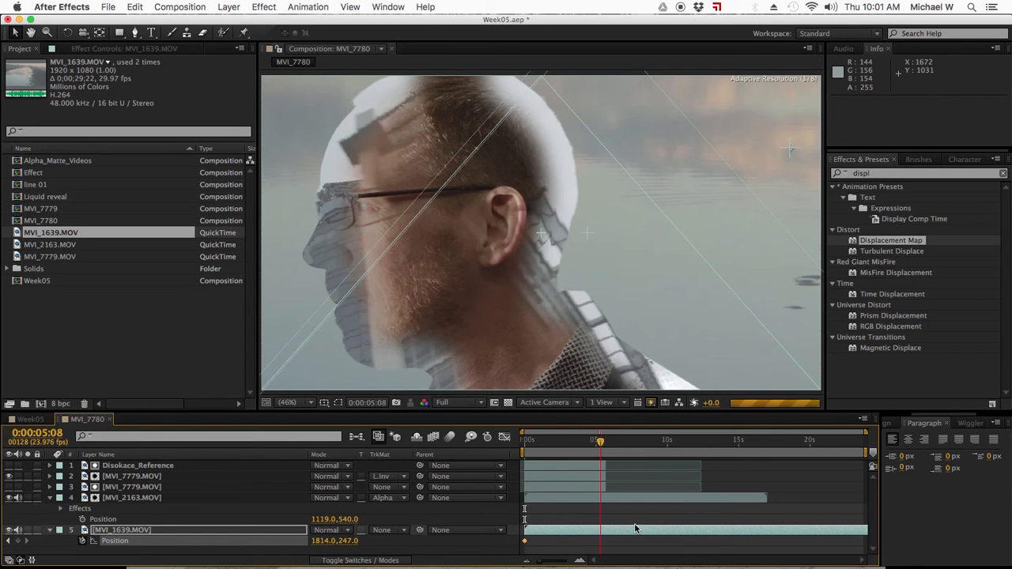
pyautogui.moveTo(322, 540); pyautogui.dragTo(63, 529)
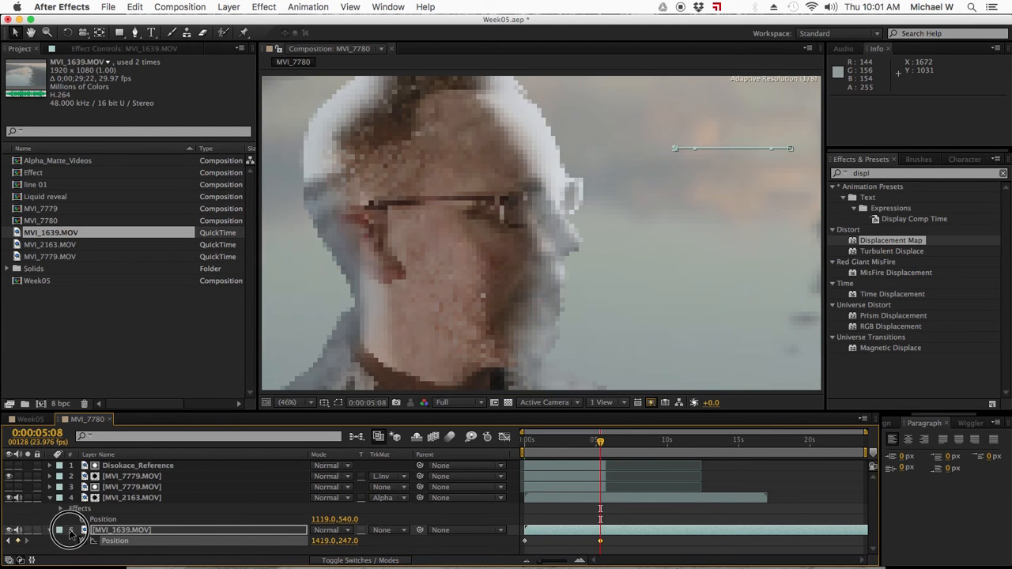
pyautogui.moveTo(348, 540); pyautogui.dragTo(610, 563)
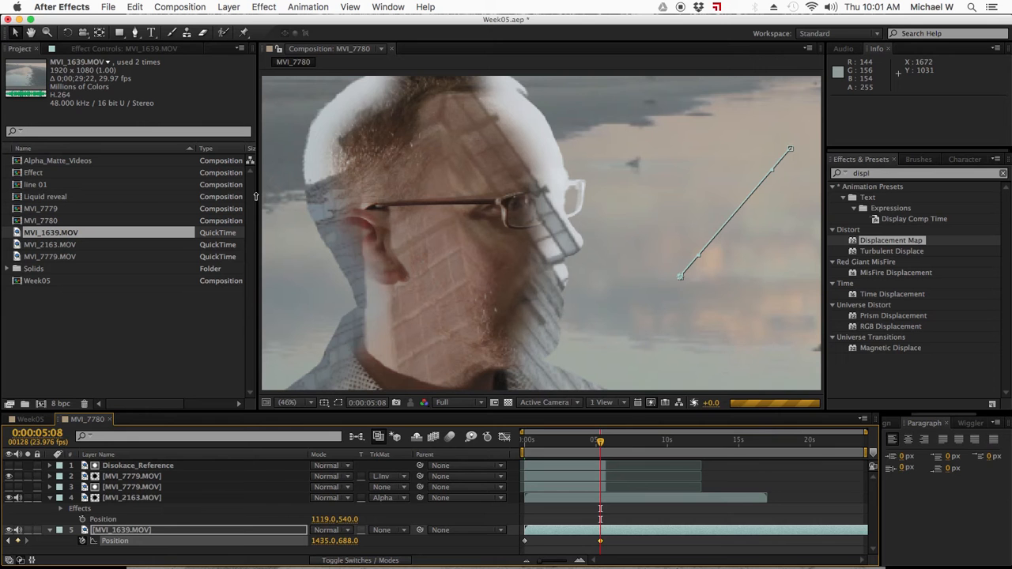
pyautogui.moveTo(600, 441); pyautogui.dragTo(551, 448)
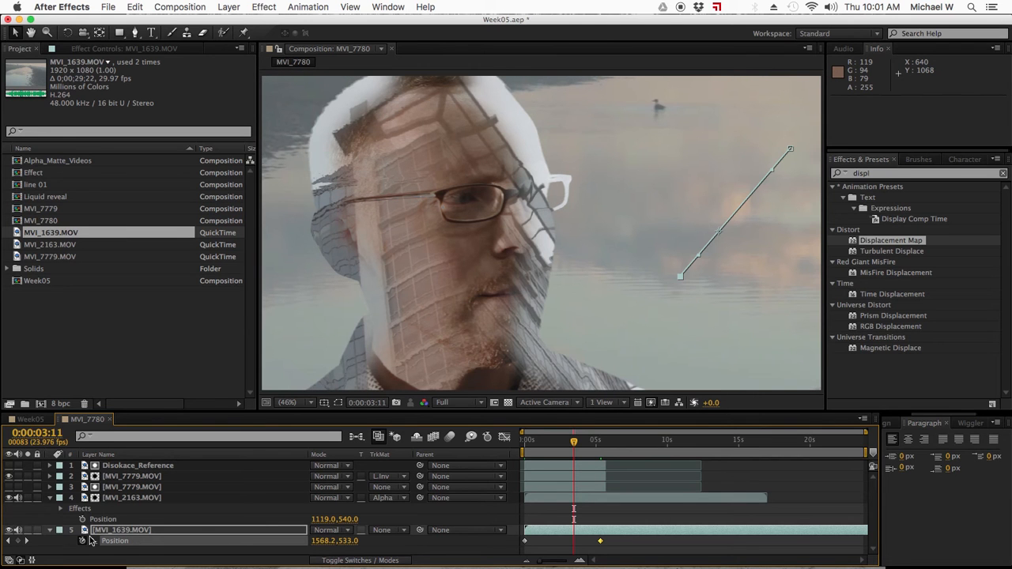
# Collapse the open layer properties with no layer selected and save the project.
pyautogui.click(229, 552)
pyautogui.press('u')
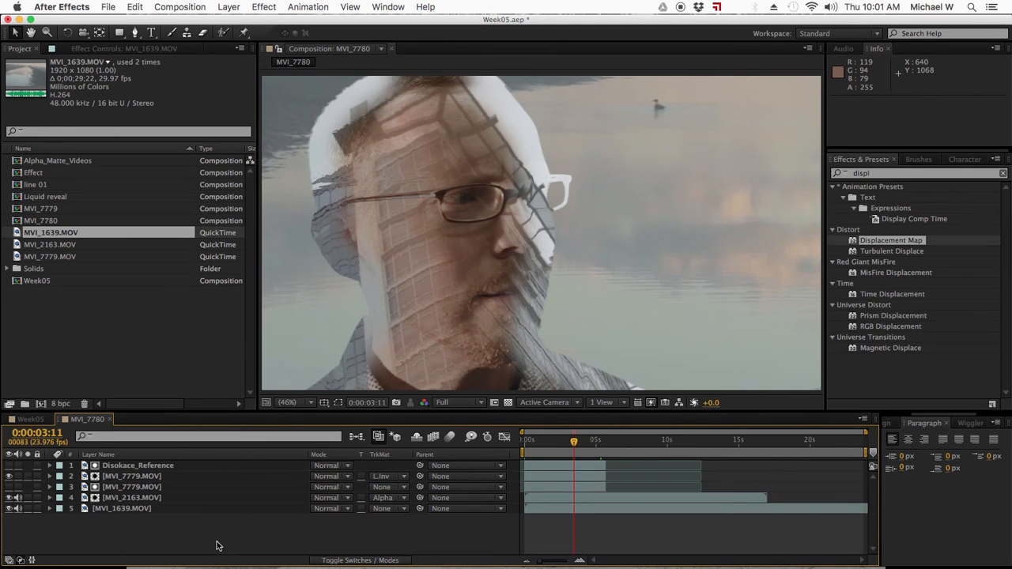
pyautogui.press('super+s')
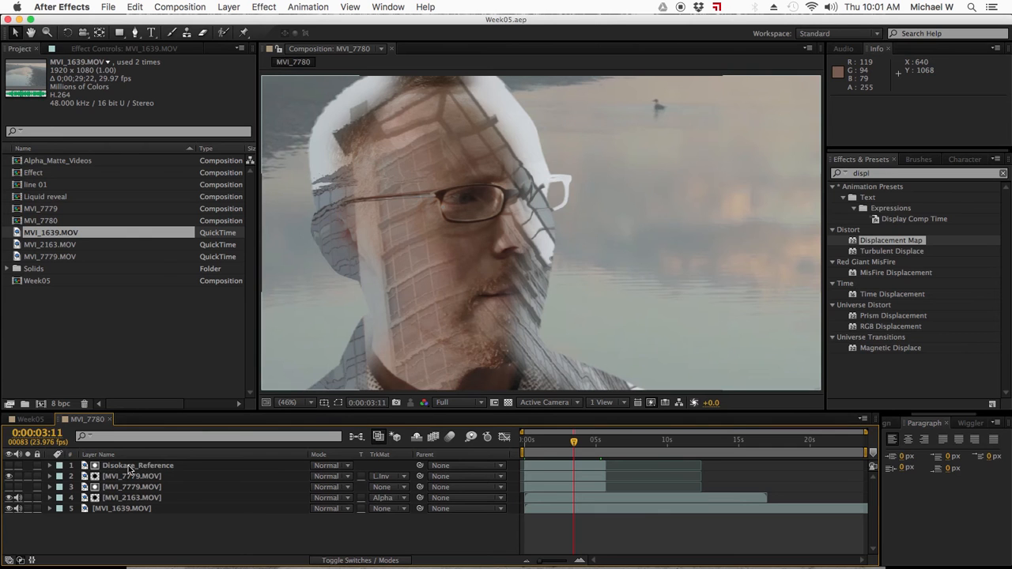
# Pre-compose the four layers above MVI_1639.MOV into a new composition named Alpha_Matte_Building, moving all attributes into it.
pyautogui.click(129, 467)
pyautogui.keyDown('shift'); pyautogui.click(132, 499); pyautogui.keyUp('shift')
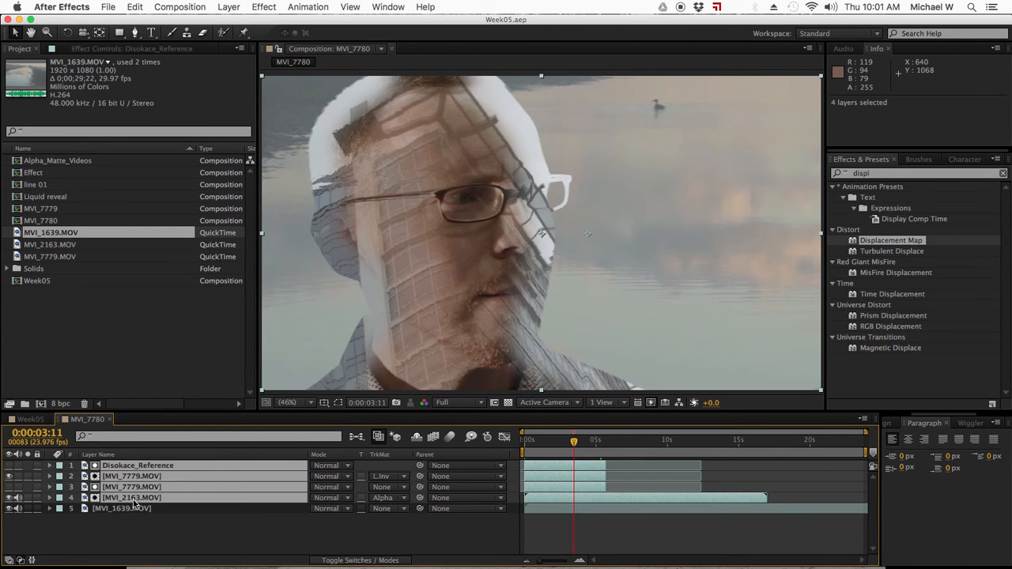
pyautogui.rightClick(133, 501)
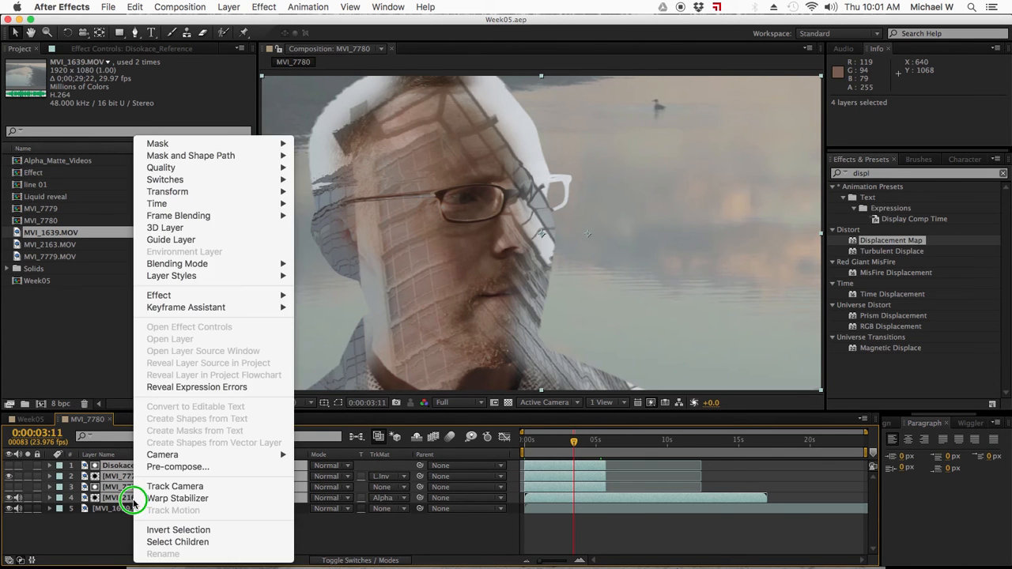
pyautogui.click(177, 468)
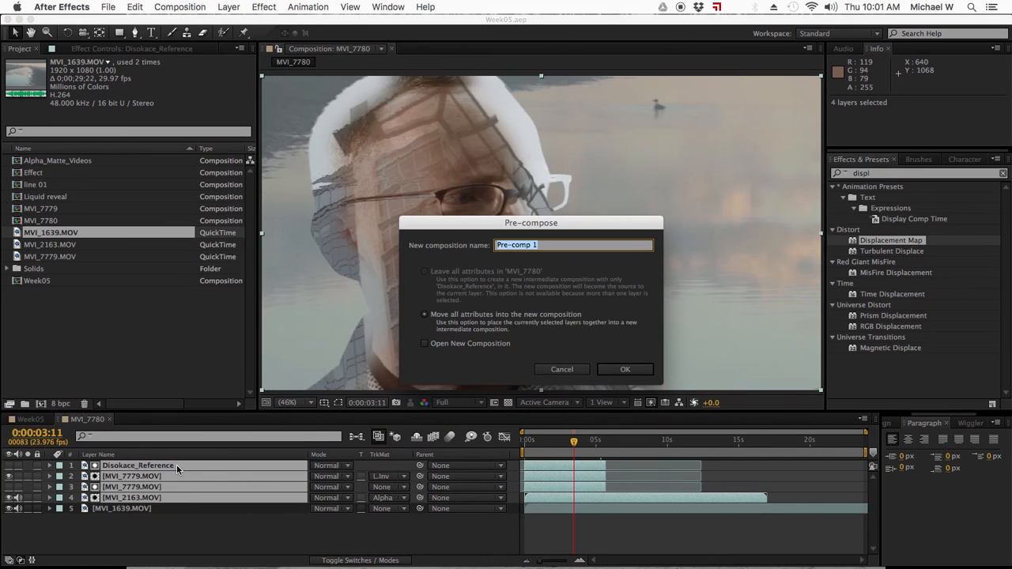
pyautogui.write('Alpha_Matte_Building')
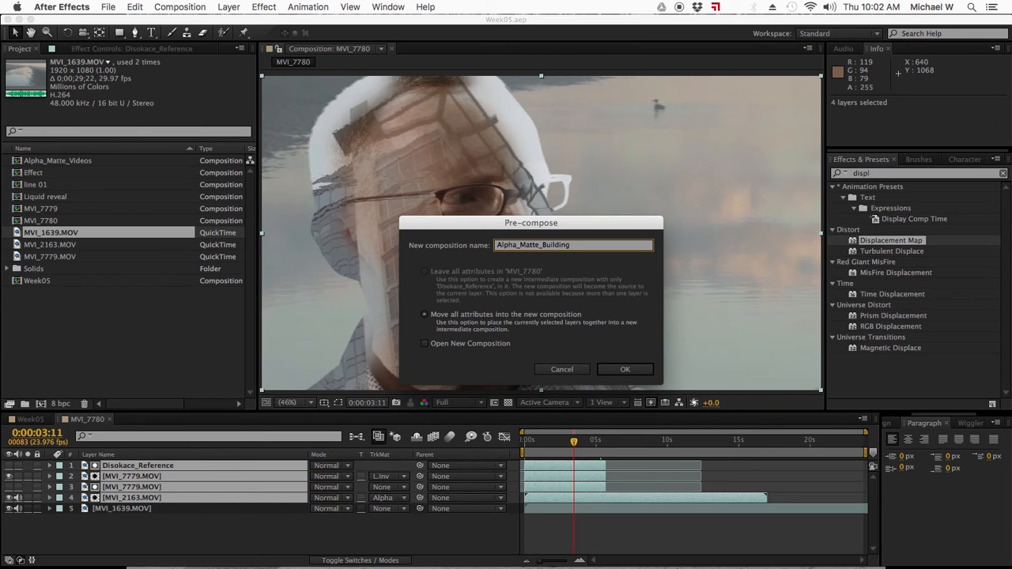
pyautogui.press('Return')
# Apply a Drop Shadow effect to the Alpha_Matte_Building layer with Distance 45 and Softness 182.
pyautogui.doubleClick(869, 172)
pyautogui.write('drop')
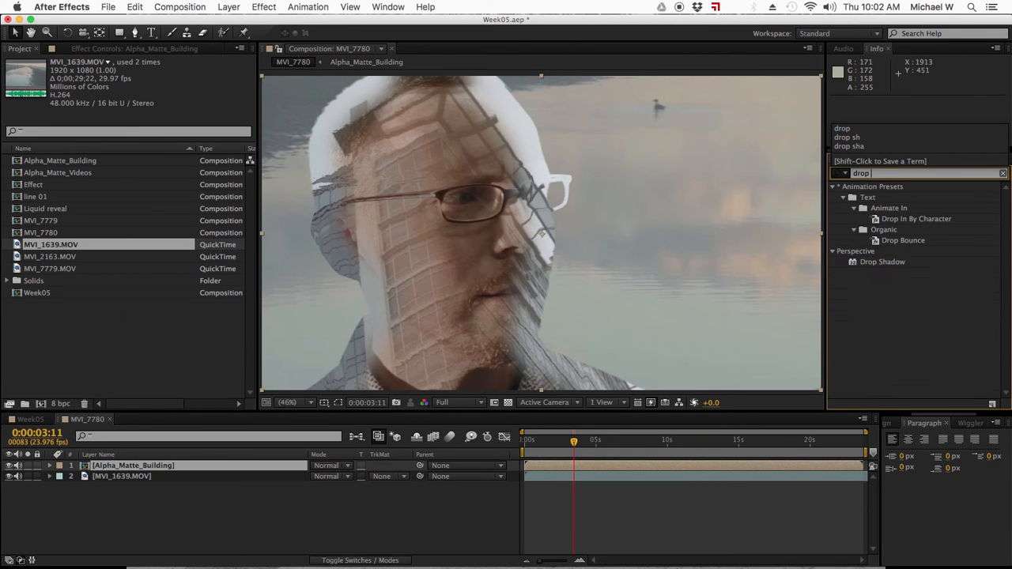
pyautogui.doubleClick(877, 263)
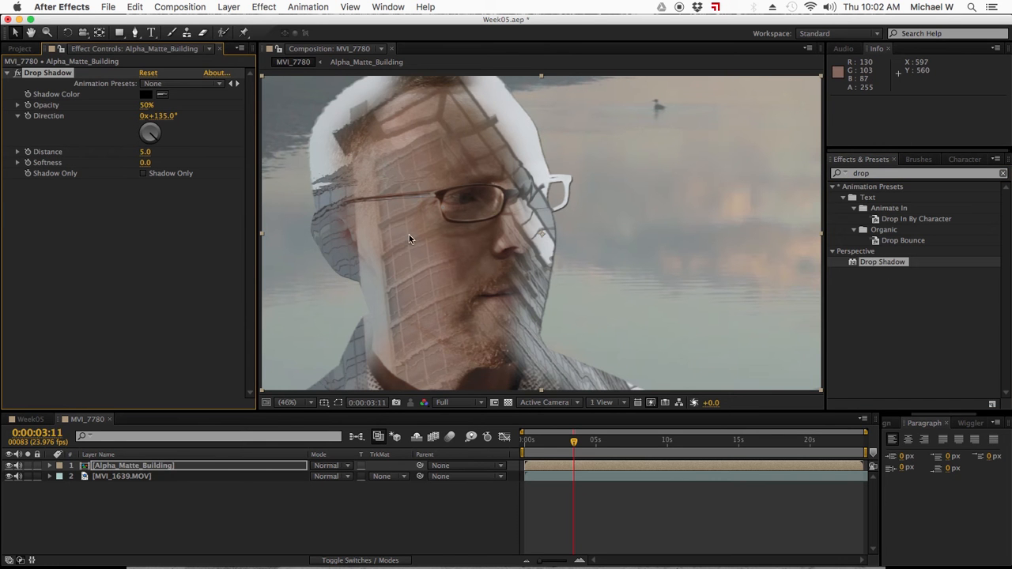
pyautogui.moveTo(144, 152); pyautogui.dragTo(256, 154)
# Set the Drop Shadow's color to the grey-green A0AAA2 sampled from the background water.
pyautogui.click(146, 95)
pyautogui.click(784, 439)
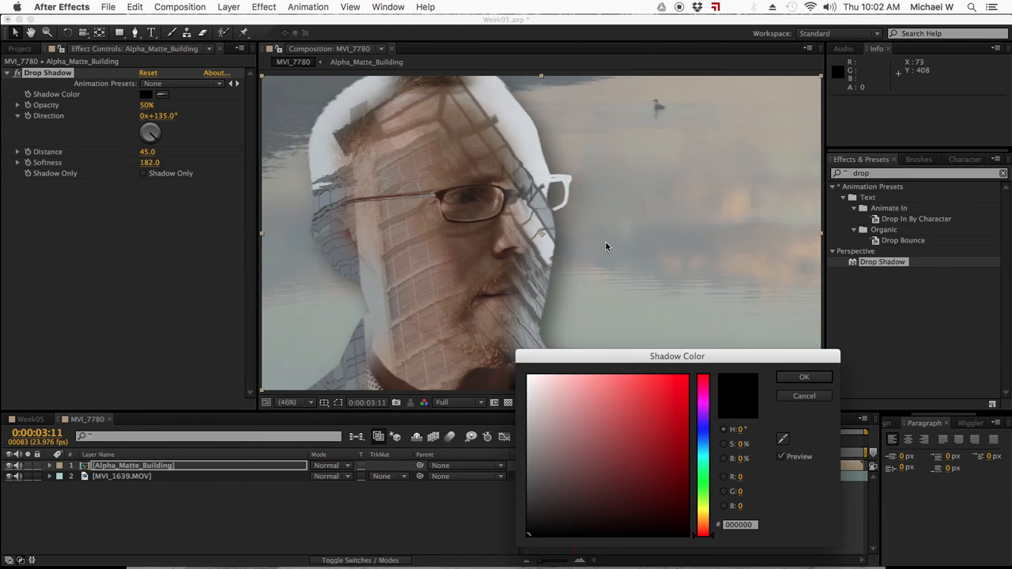
pyautogui.click(780, 441)
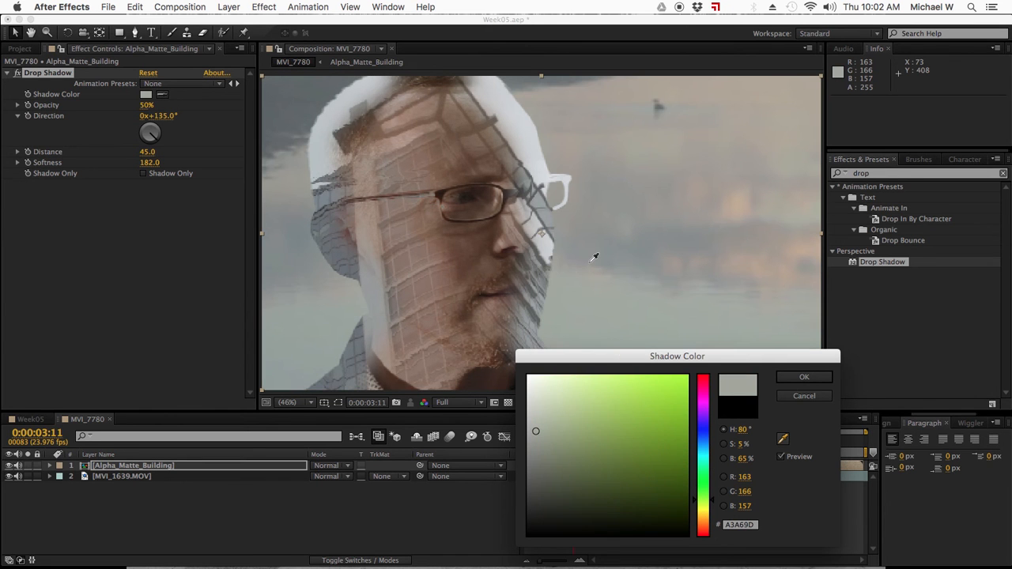
pyautogui.click(601, 249)
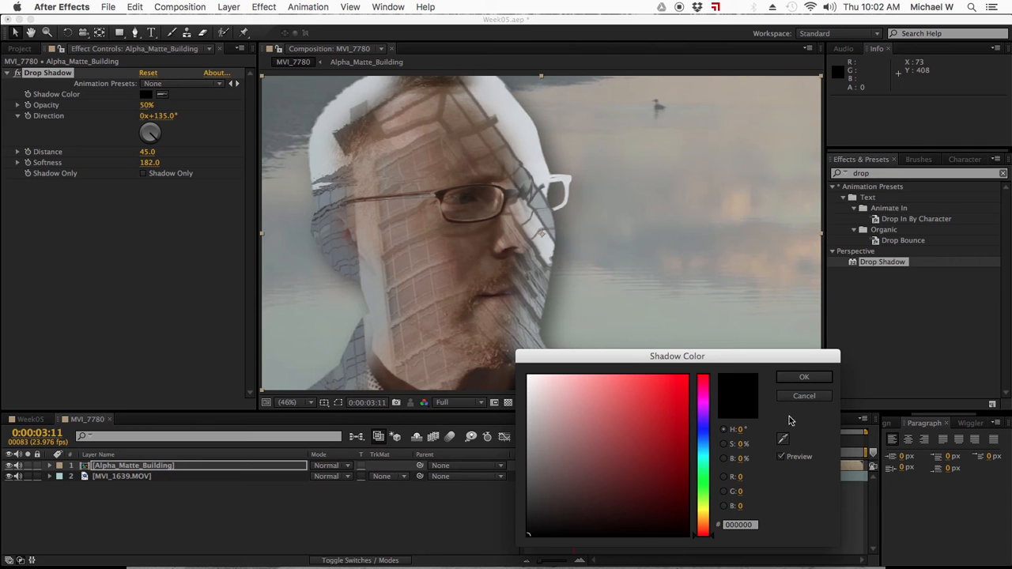
pyautogui.click(781, 439)
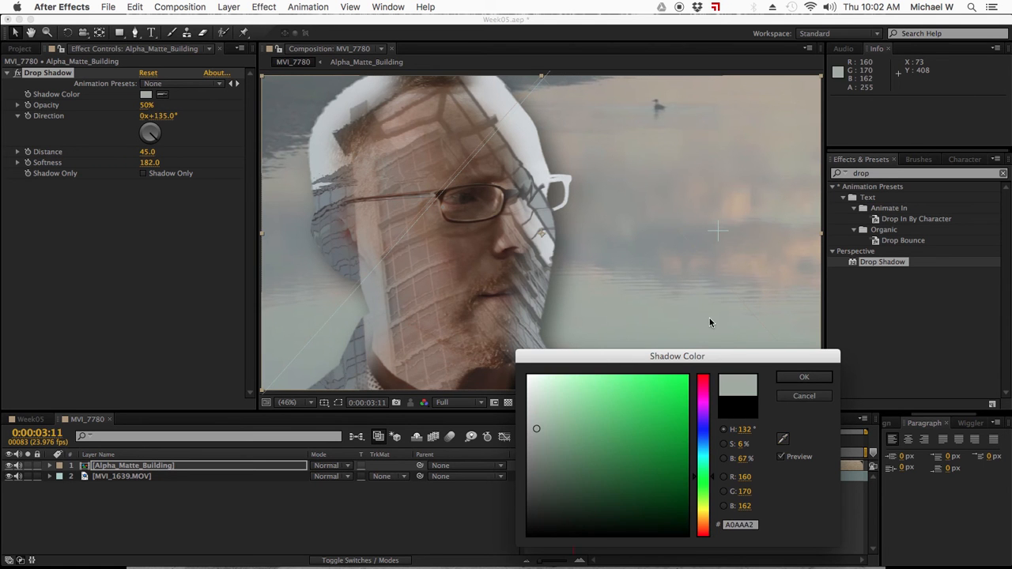
pyautogui.click(802, 380)
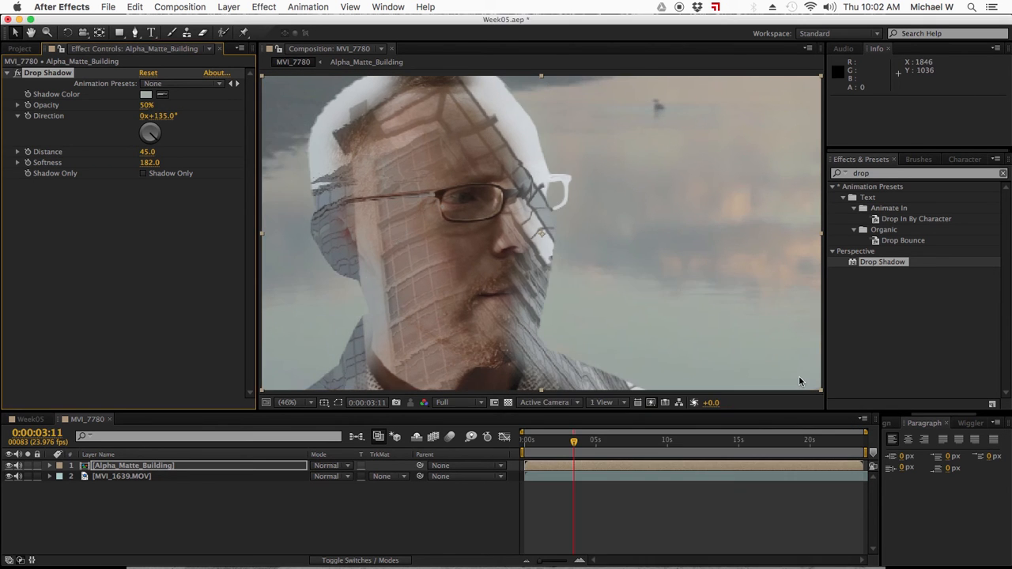
# Raise the Drop Shadow's Opacity to 87% and darken its shadow color to 677169.
pyautogui.moveTo(147, 104); pyautogui.dragTo(212, 108)
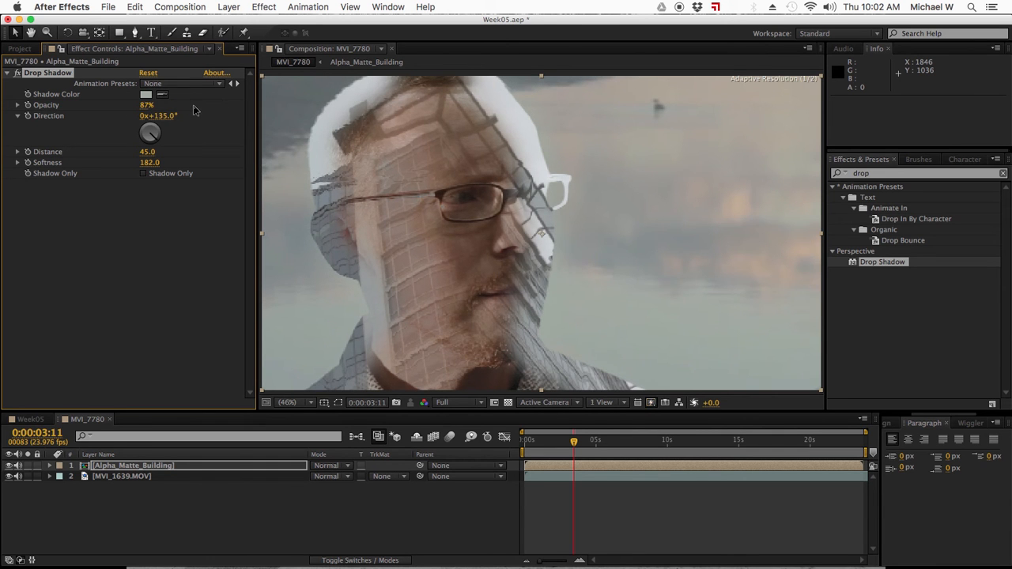
pyautogui.click(146, 96)
pyautogui.moveTo(538, 427); pyautogui.dragTo(540, 464)
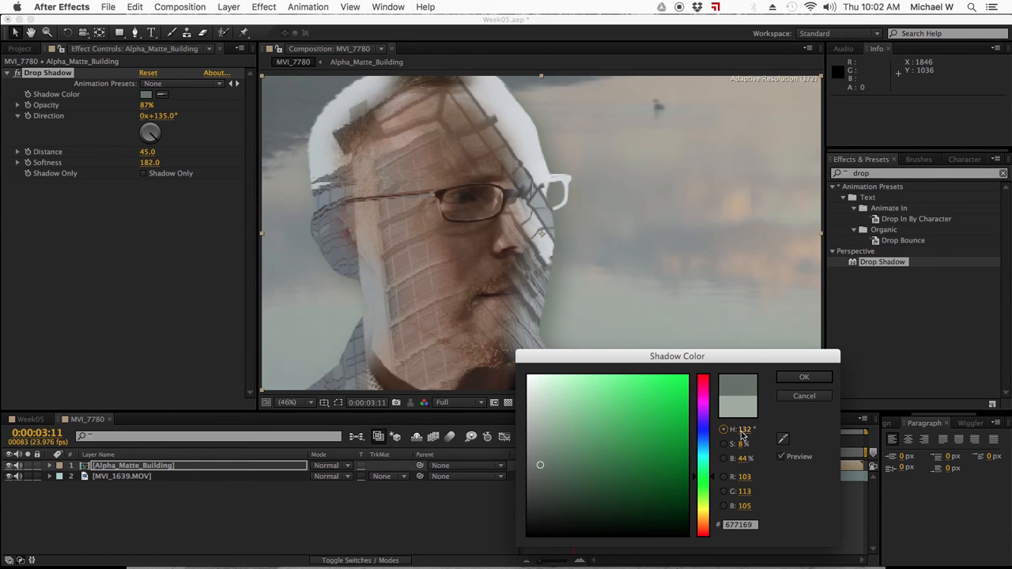
pyautogui.click(804, 377)
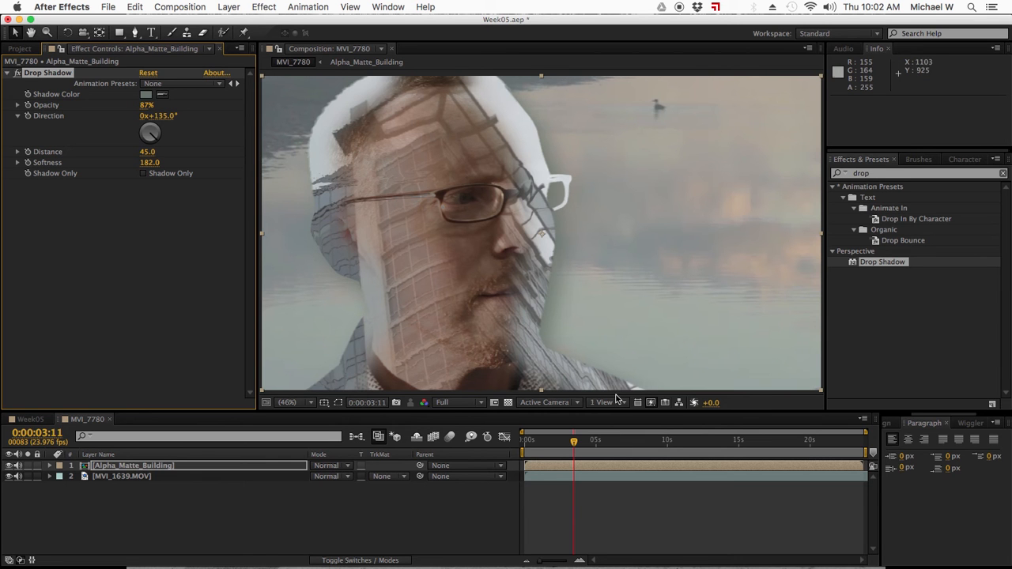
# Deselect the layer and check the shadowed composite at frames 0:00:01:06 and 0:00:03:02.
pyautogui.click(149, 154)
pyautogui.moveTo(151, 156)
pyautogui.mouseDown()
pyautogui.moveTo(150, 142)
pyautogui.moveTo(147, 152)
pyautogui.mouseUp()
pyautogui.click(441, 506)
pyautogui.click(542, 440)
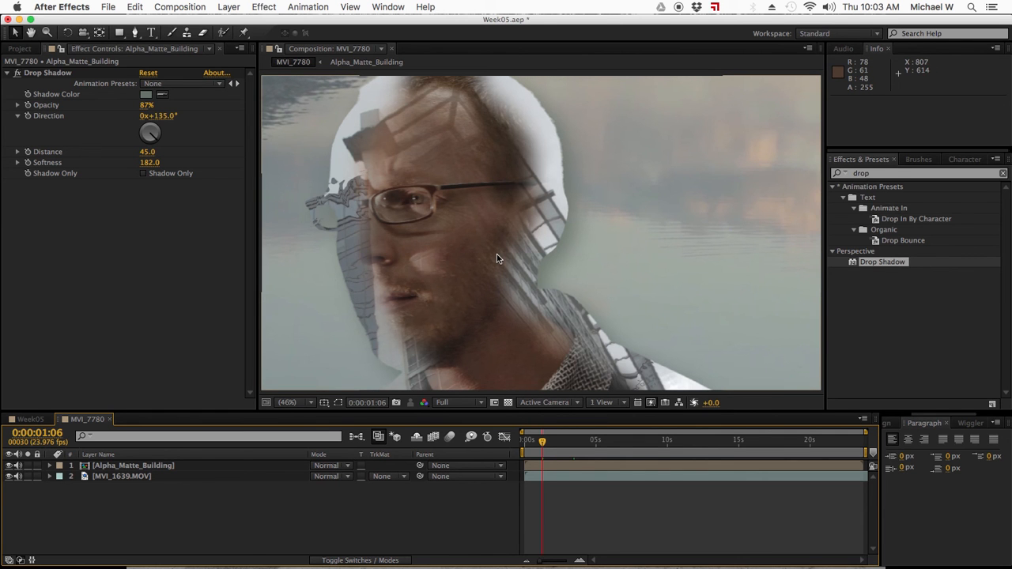
pyautogui.click(569, 441)
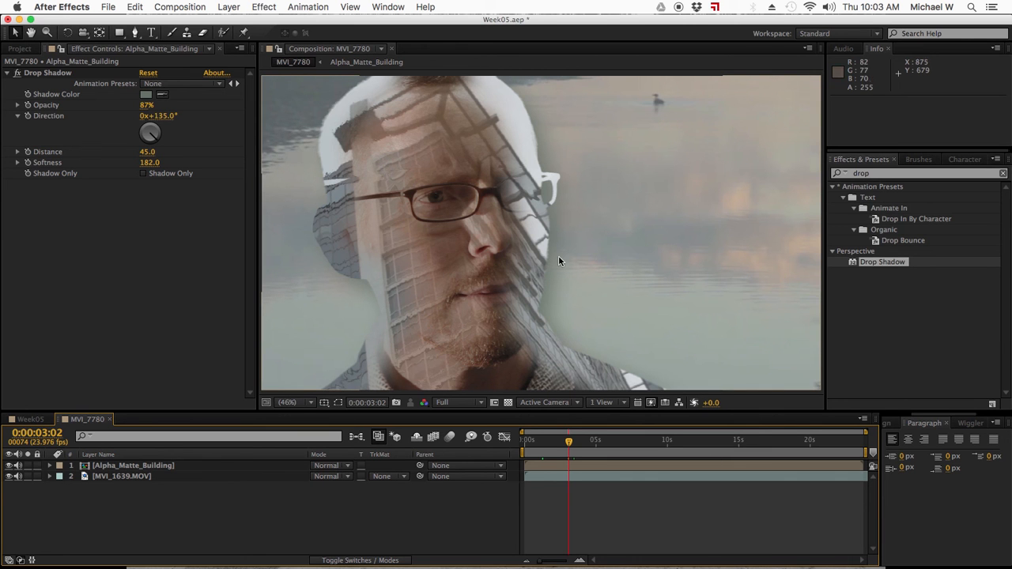
pyautogui.click(623, 515)
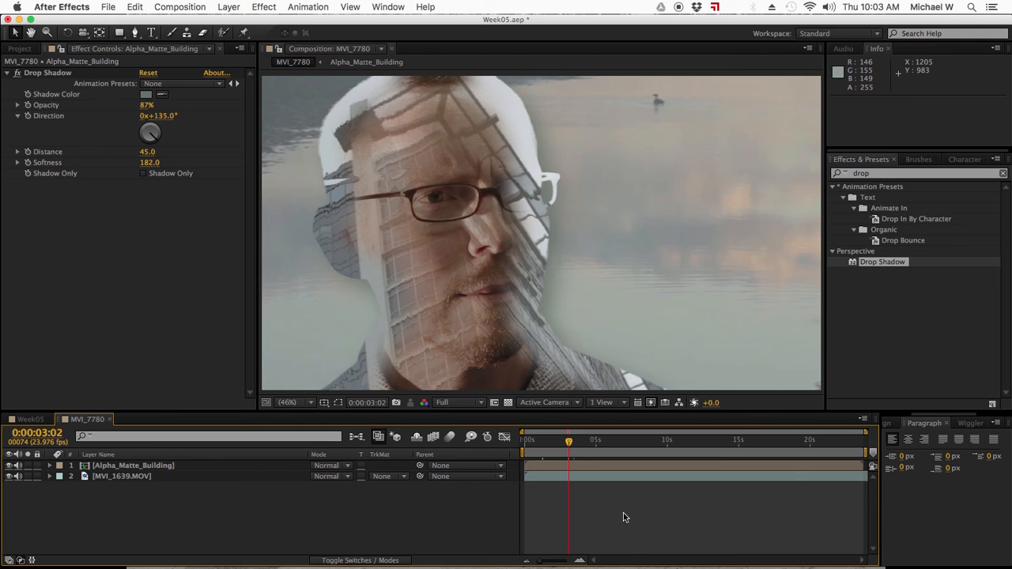